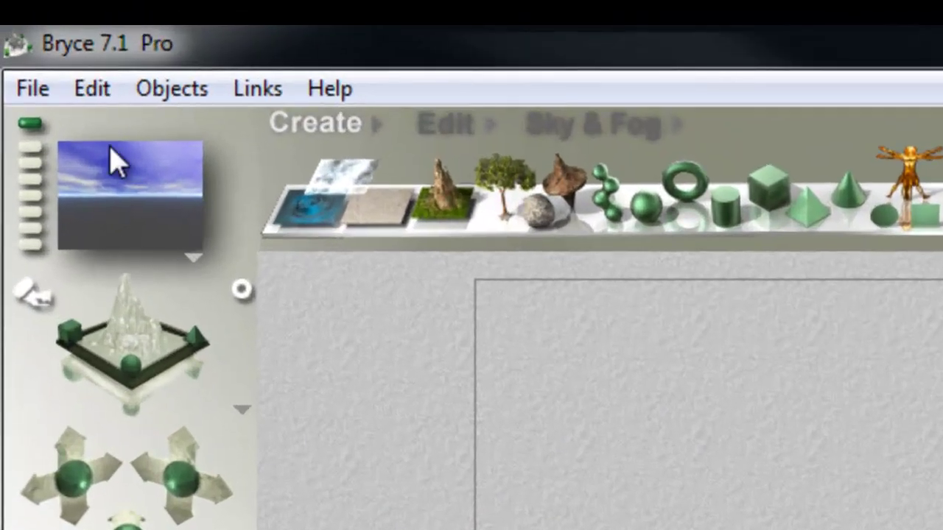
# Set the document aspect ratio to 1:1 for a square image.
pyautogui.click(30, 96)
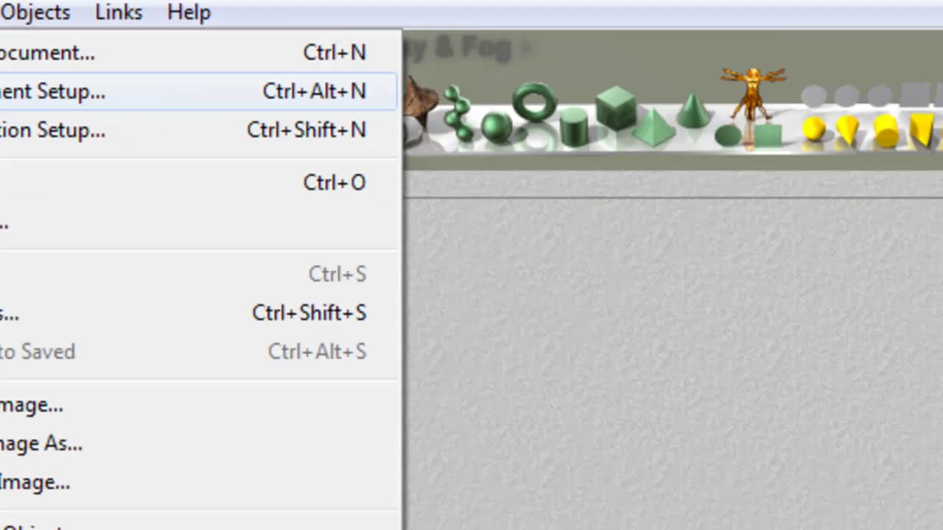
pyautogui.click(111, 159)
pyautogui.click(460, 180)
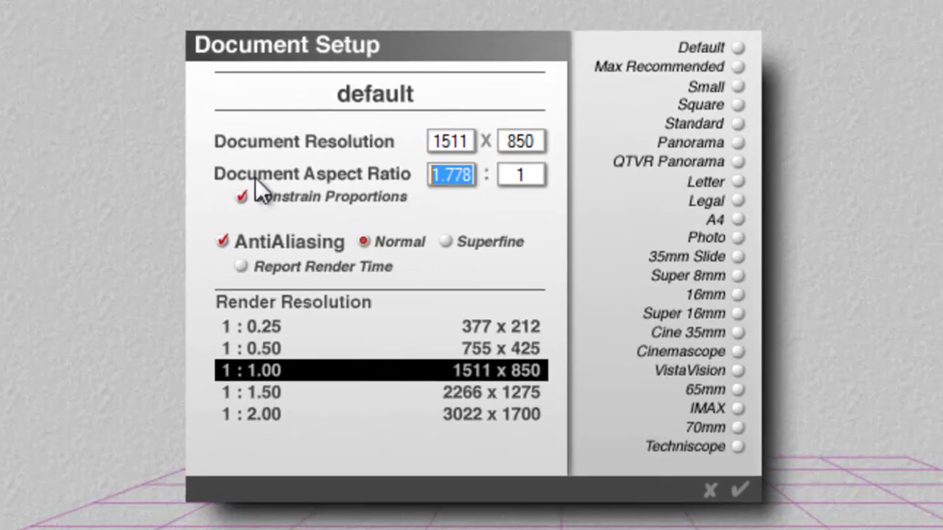
pyautogui.write('1')
pyautogui.click(737, 489)
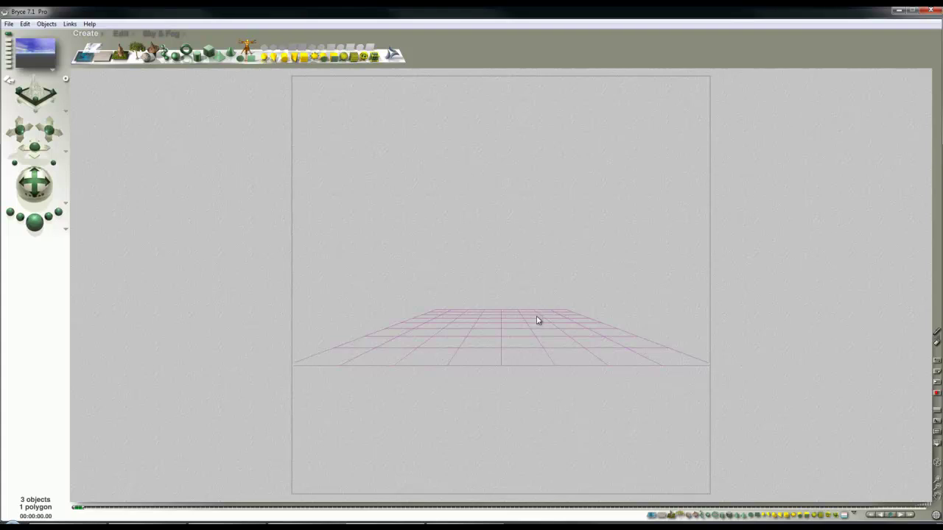
# Make the ground plane's material a mirror with diffusion 0, reflection 100 and refraction 300.
pyautogui.click(704, 394)
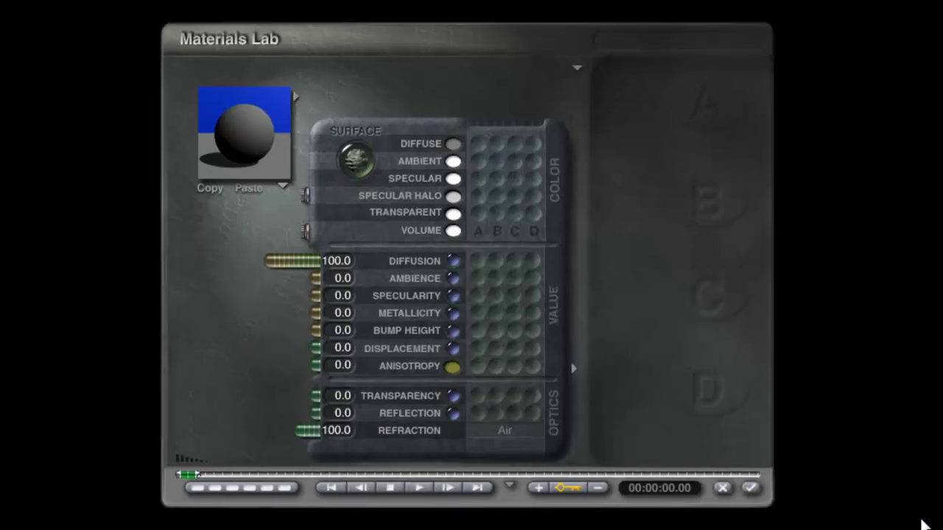
pyautogui.moveTo(273, 258); pyautogui.dragTo(419, 266)
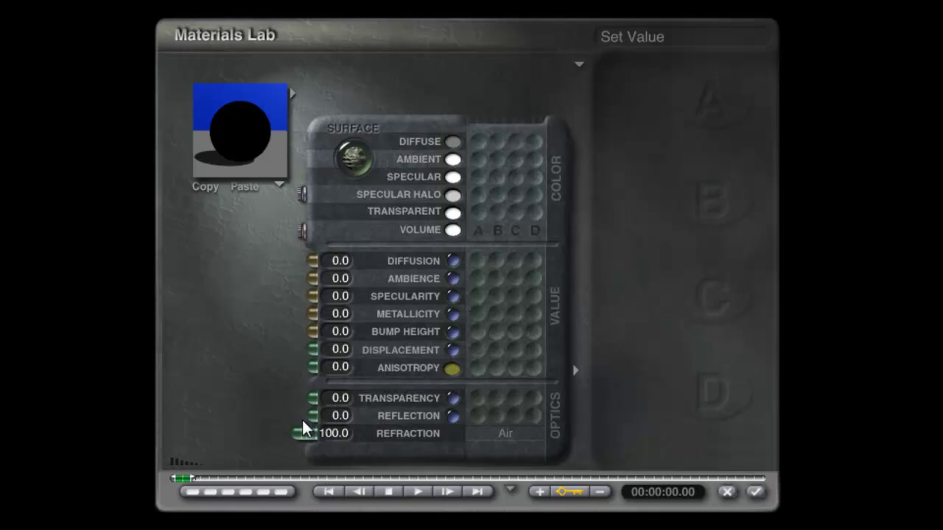
pyautogui.moveTo(304, 417); pyautogui.dragTo(173, 423)
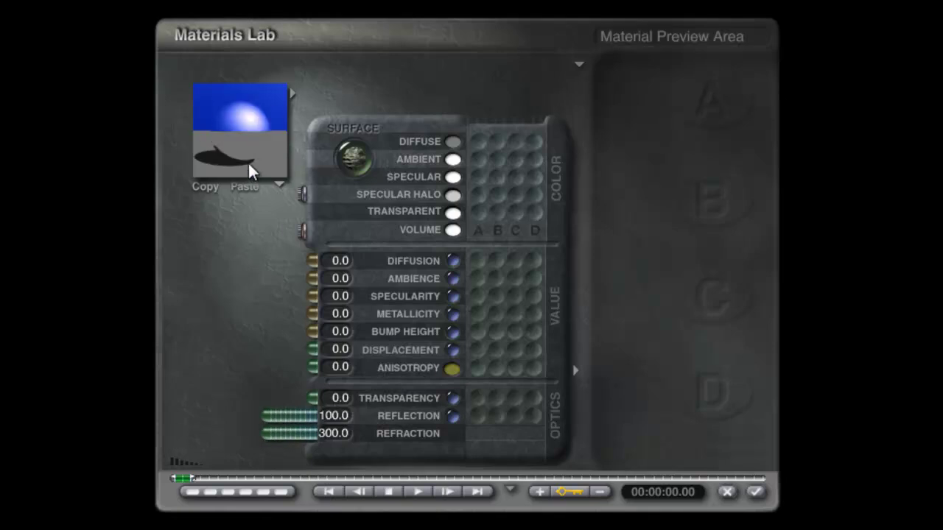
pyautogui.click(757, 490)
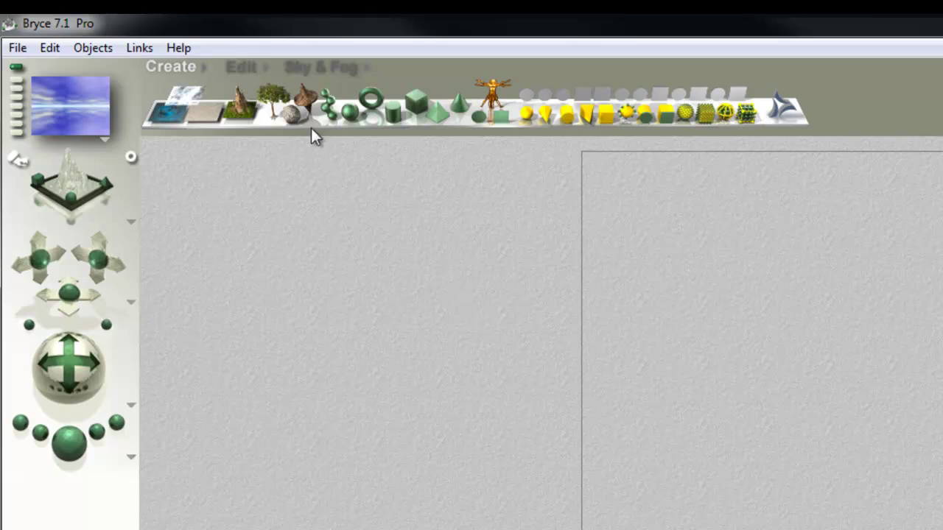
# Turn off the sun/moon shadows in the Sky Lab and set the sun intensity to 500 diffuse and 50 specular.
pyautogui.click(334, 67)
pyautogui.click(489, 76)
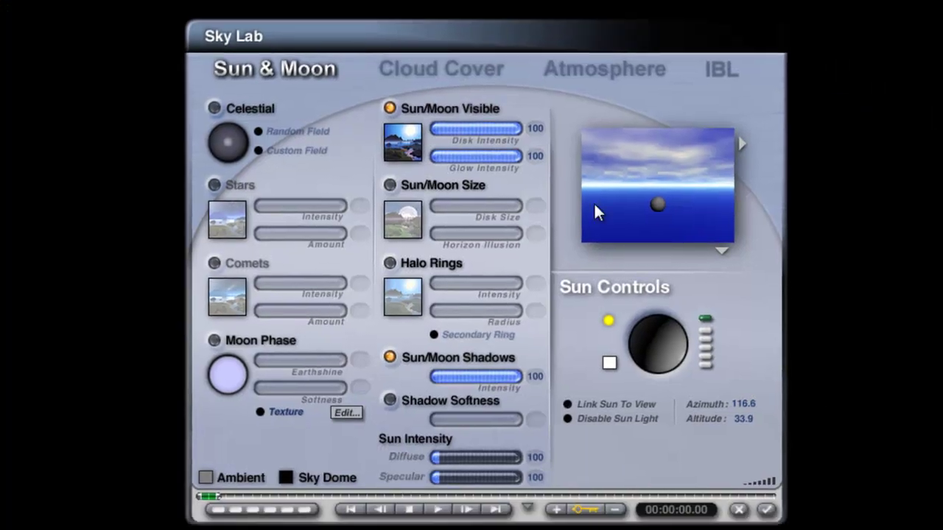
pyautogui.click(385, 356)
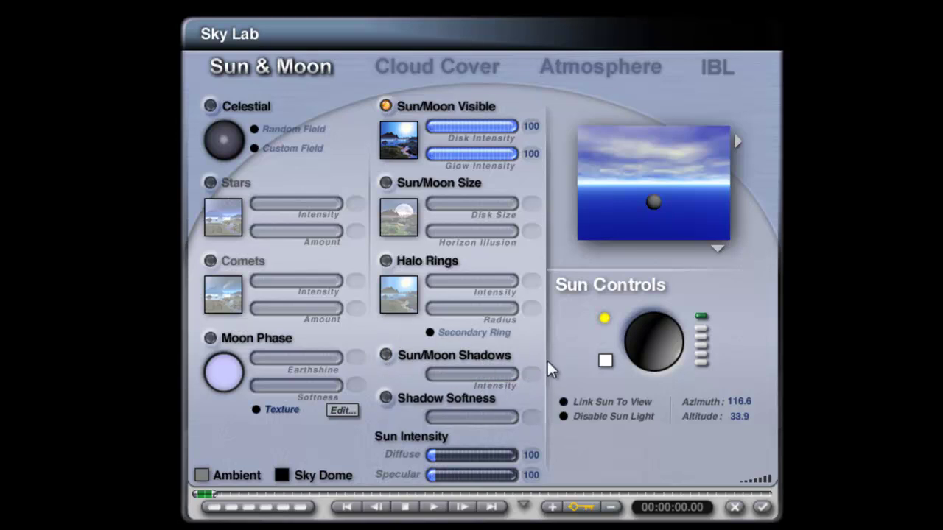
pyautogui.click(535, 458)
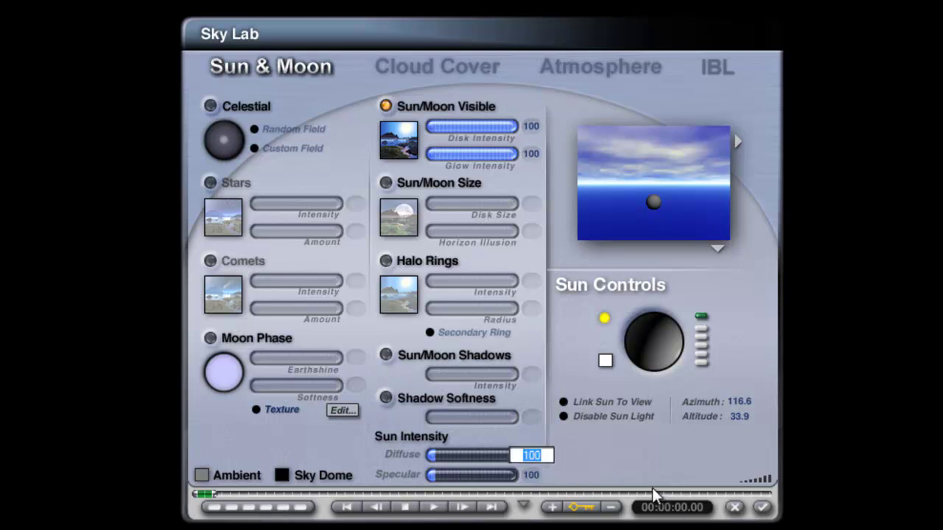
pyautogui.write('500')
pyautogui.press('Return')
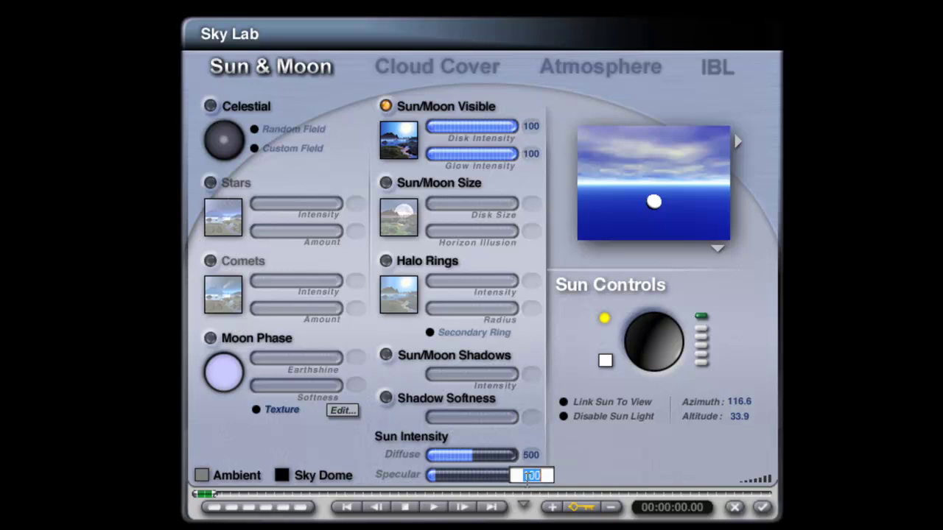
pyautogui.write('50')
pyautogui.press('Return')
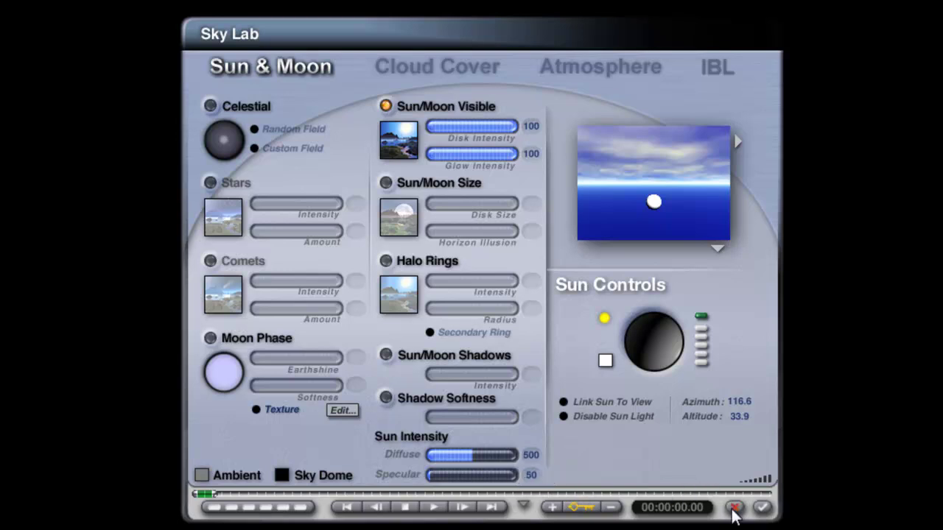
pyautogui.click(763, 507)
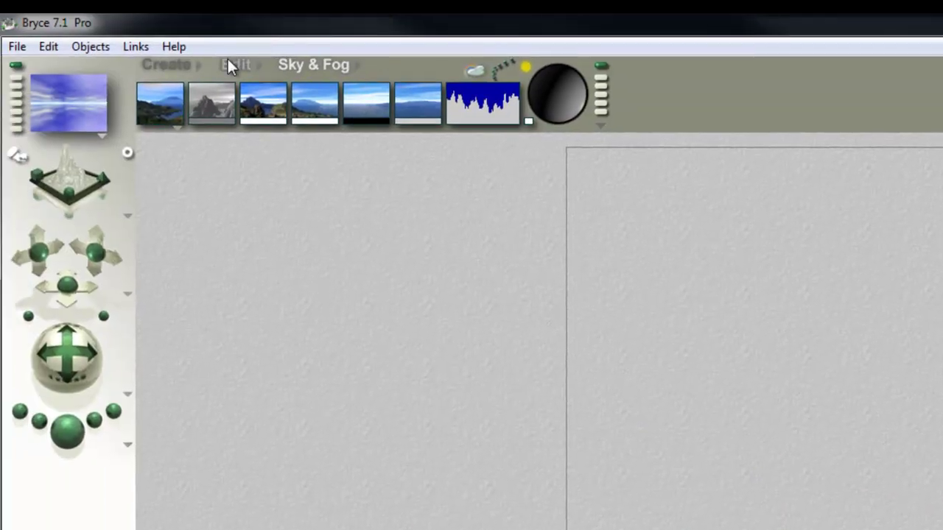
# Rotate the mirror plane around the Z axis until it stands vertically.
pyautogui.click(138, 10)
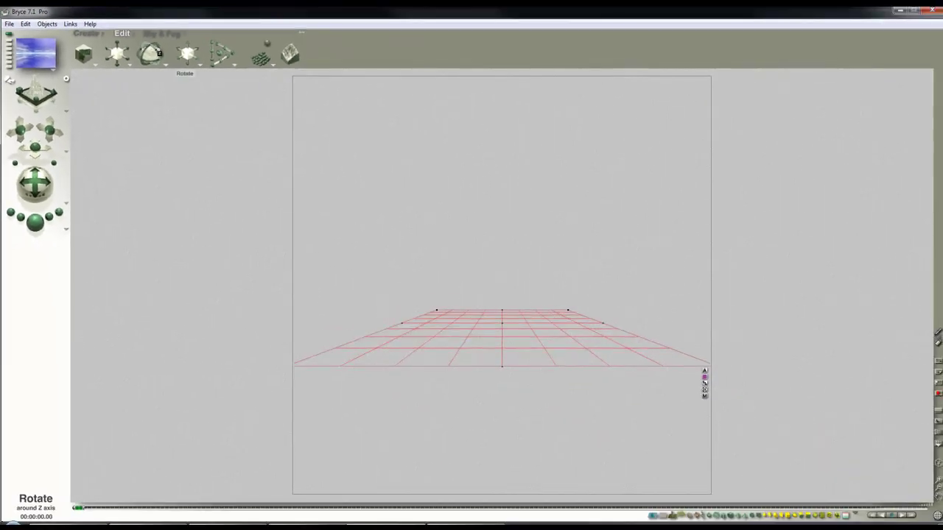
pyautogui.moveTo(151, 53); pyautogui.dragTo(177, 53)
# Set the camera's origin coordinates to 0 and rotate the camera to point straight down along the vertical plane.
pyautogui.press('3')
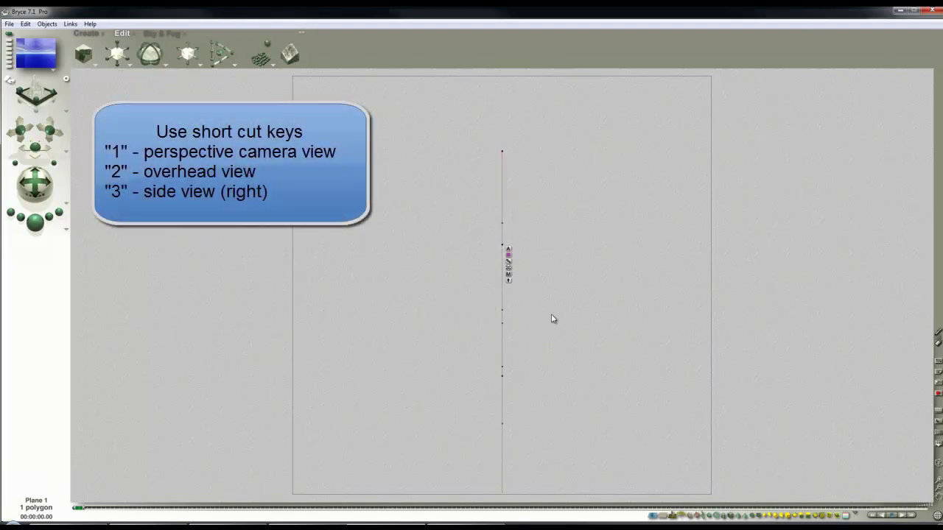
pyautogui.press('2')
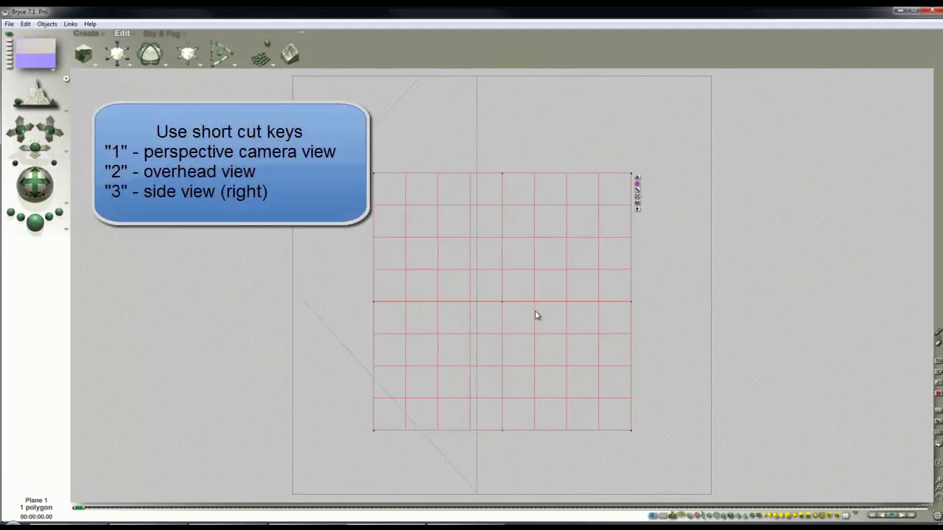
pyautogui.click(935, 488)
pyautogui.click(396, 263)
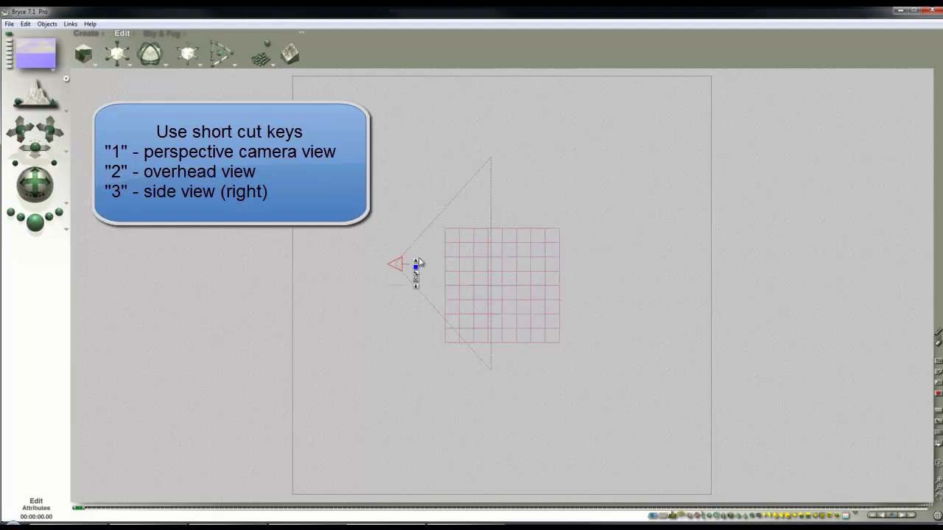
pyautogui.click(416, 261)
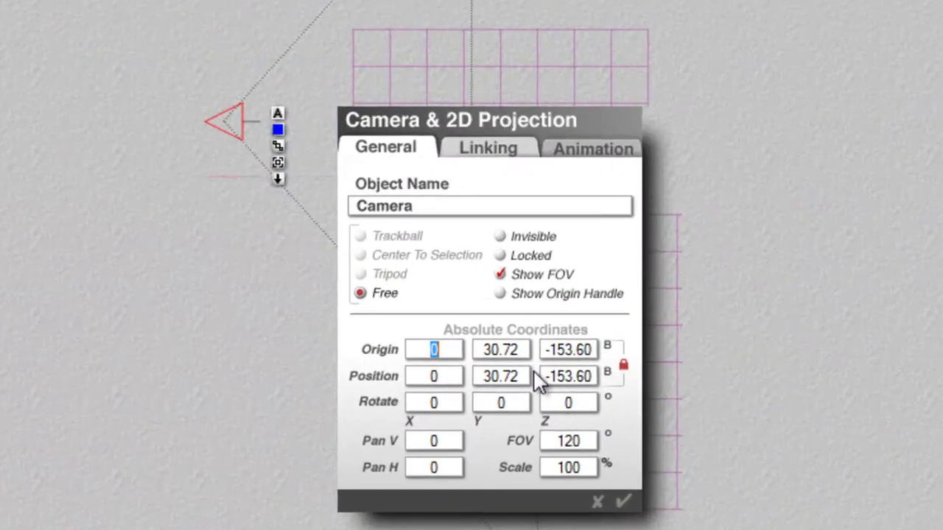
pyautogui.write('0')
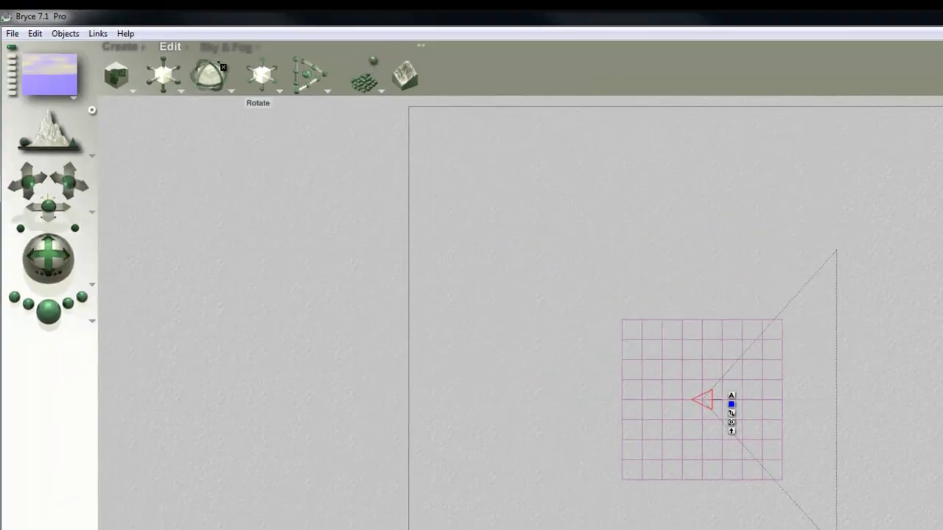
pyautogui.moveTo(221, 64); pyautogui.dragTo(264, 60)
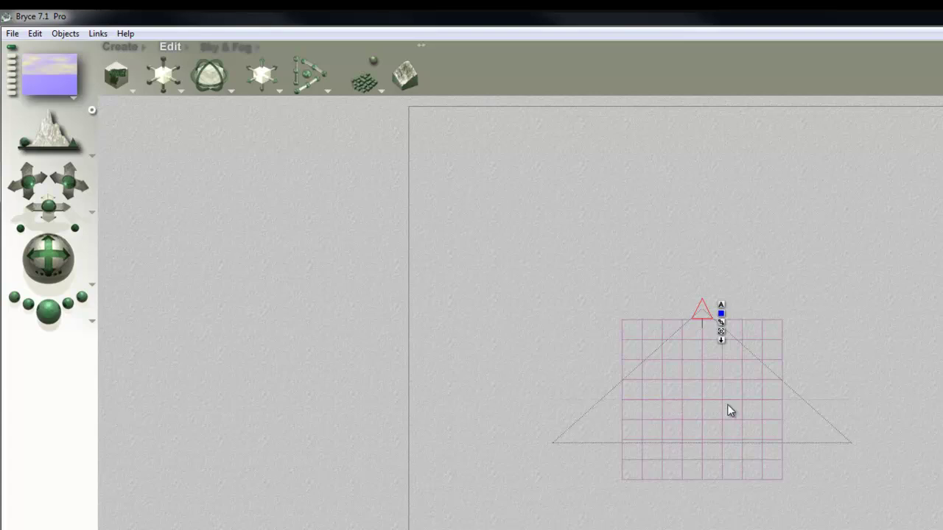
# Add a terrain beneath the camera and tighten the camera view until the terrain fills the square frame.
pyautogui.click(120, 47)
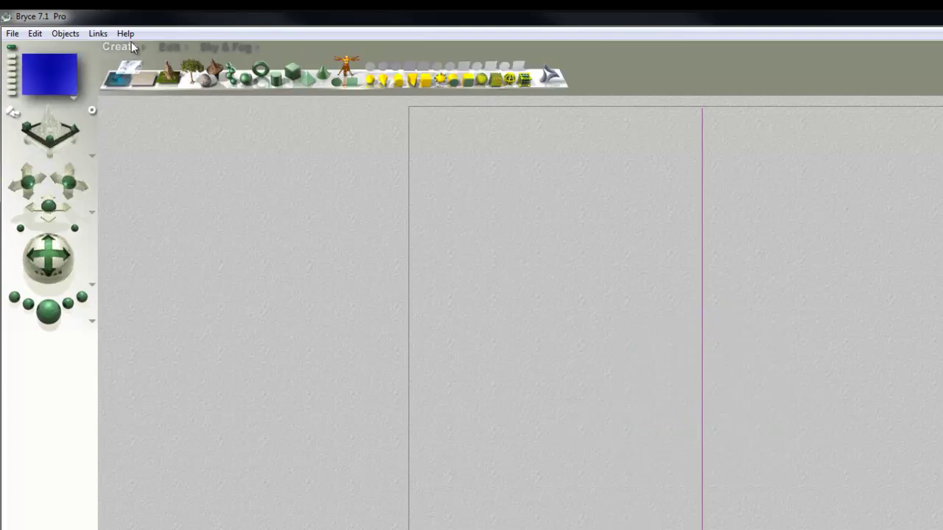
pyautogui.click(169, 81)
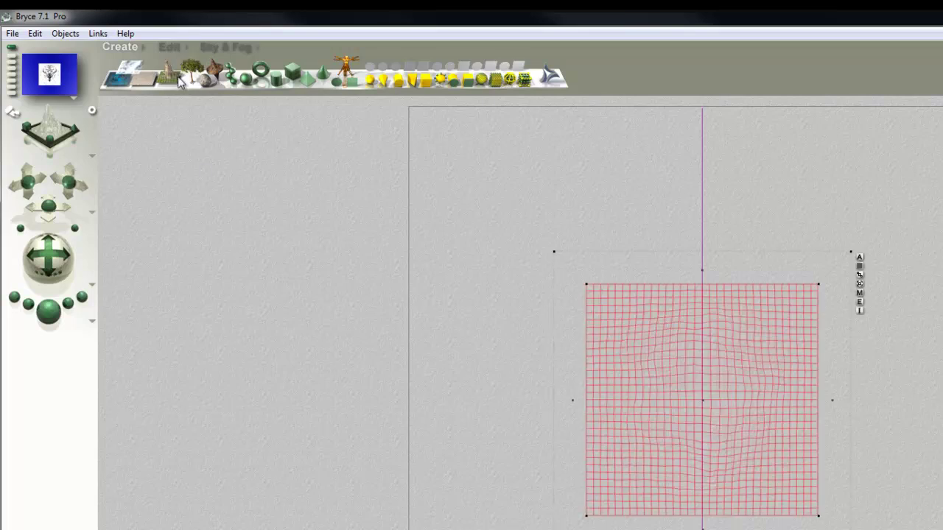
pyautogui.moveTo(76, 230); pyautogui.dragTo(76, 235)
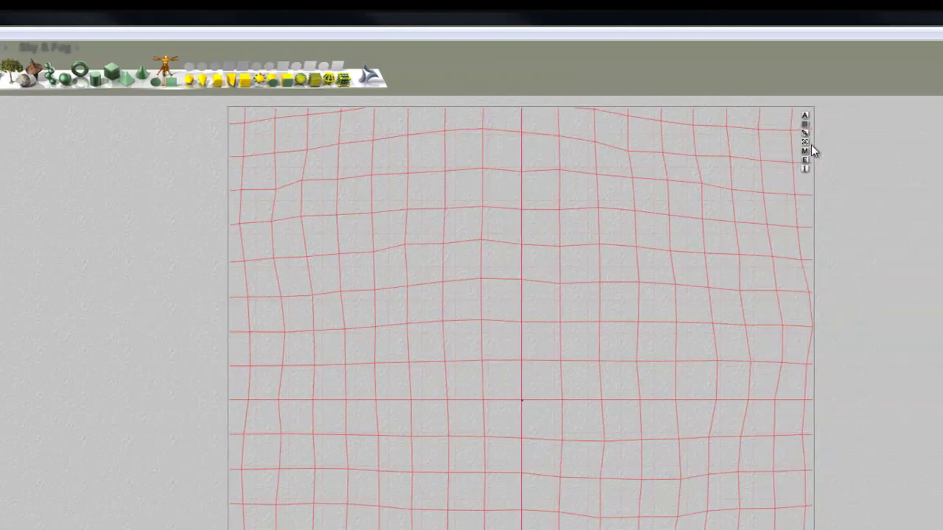
# Set the terrain material's specularity to 100 and its specular halo colour to white, RGB 255, 255, 255.
pyautogui.click(722, 151)
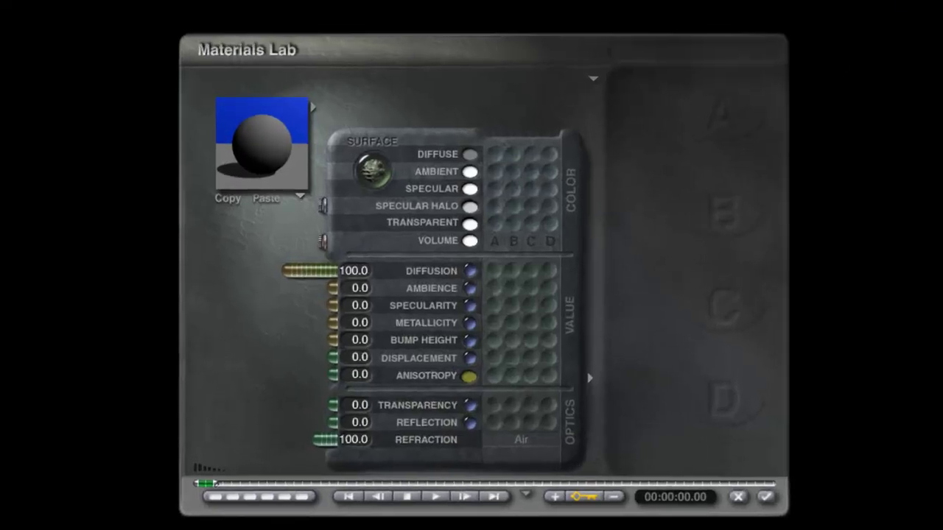
pyautogui.moveTo(343, 301); pyautogui.dragTo(167, 305)
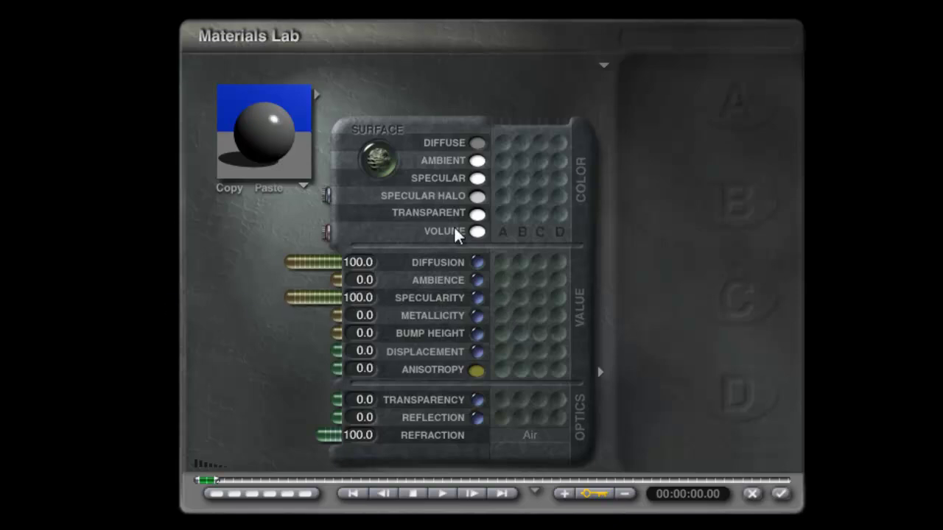
pyautogui.click(476, 197)
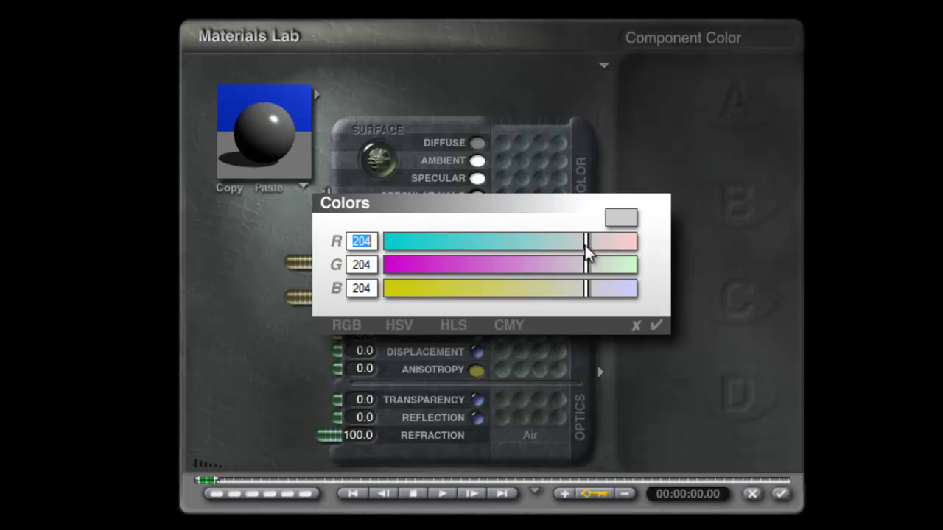
pyautogui.moveTo(586, 246); pyautogui.dragTo(702, 253)
pyautogui.moveTo(583, 264); pyautogui.dragTo(712, 270)
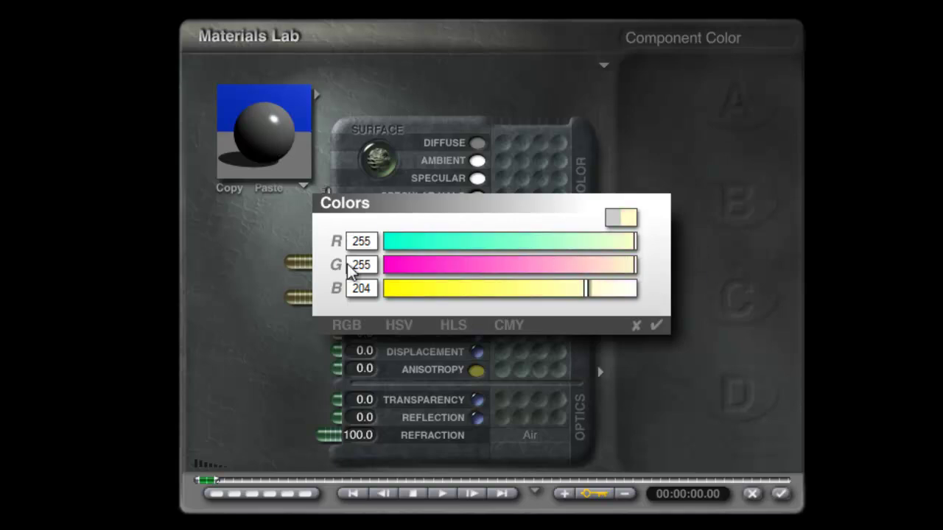
pyautogui.moveTo(586, 288); pyautogui.dragTo(758, 297)
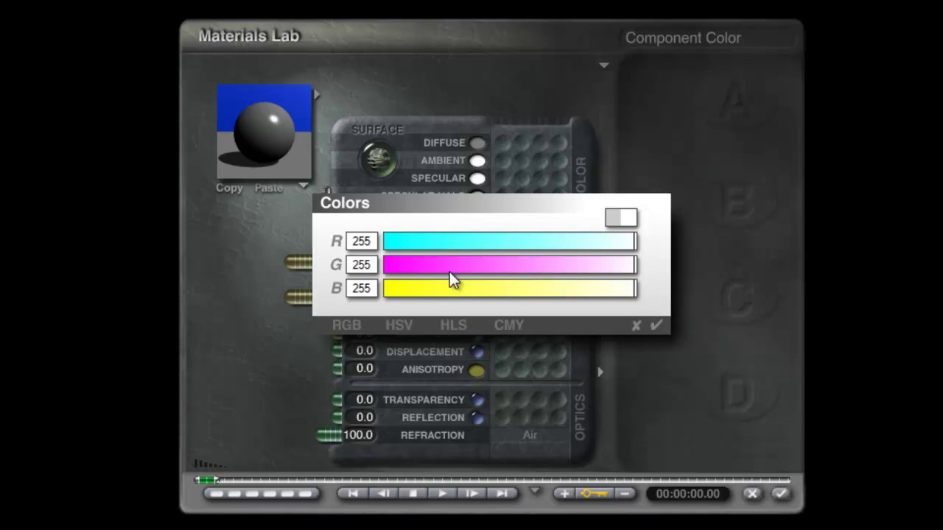
pyautogui.click(658, 328)
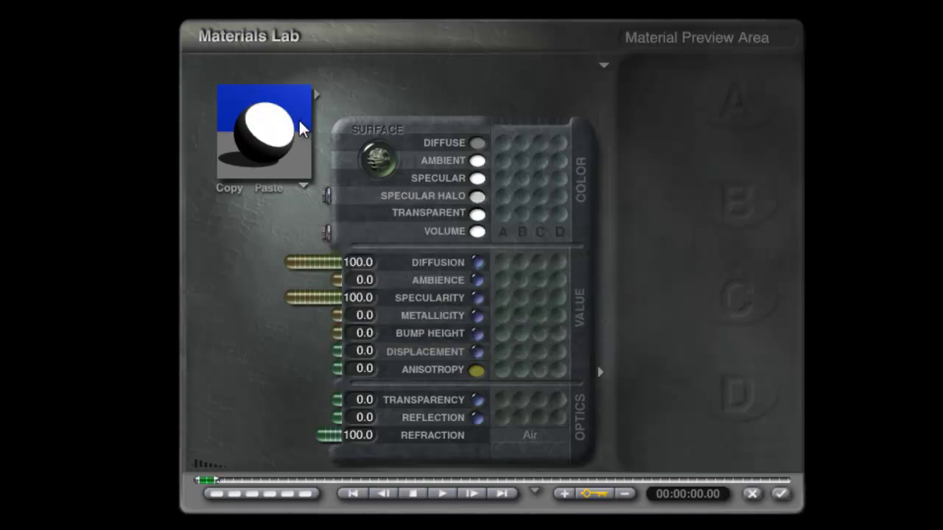
pyautogui.click(783, 496)
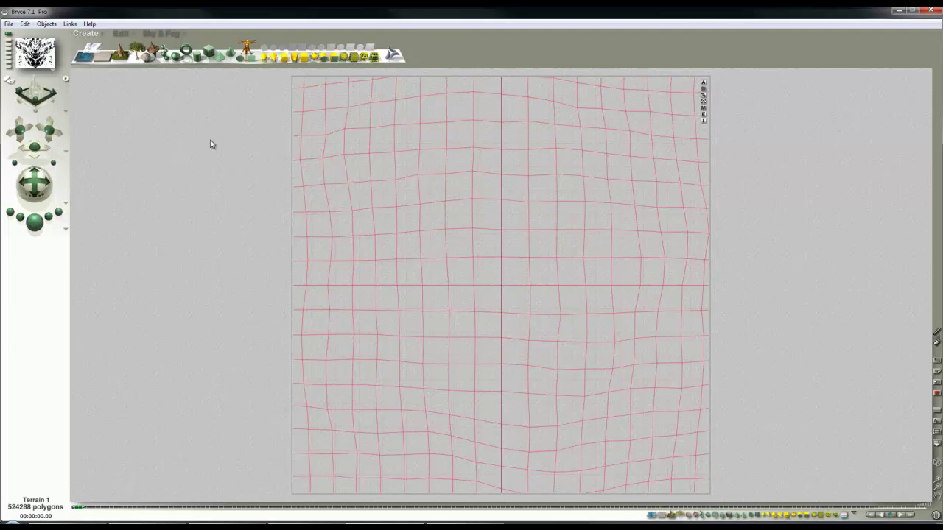
# Open the terrain for editing and enable the Solid option for the terrain canvas.
pyautogui.click(704, 115)
pyautogui.click(507, 40)
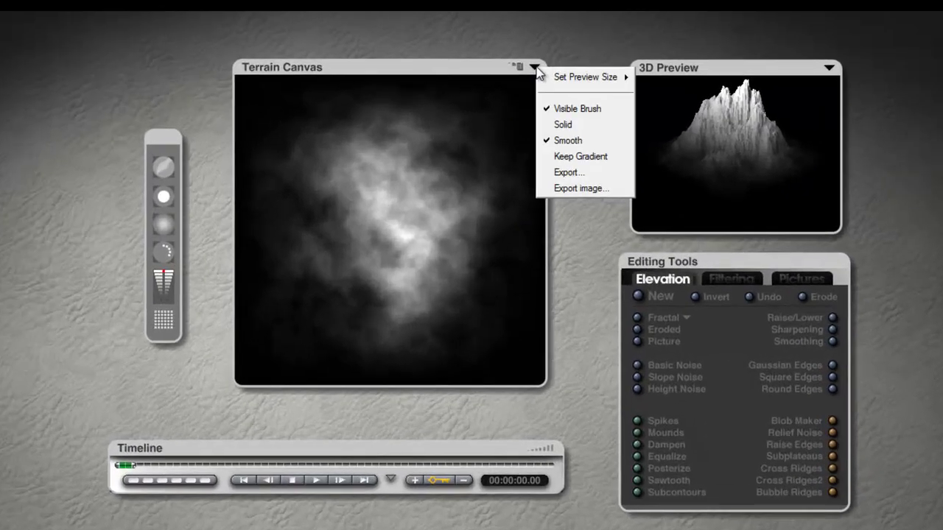
pyautogui.click(575, 125)
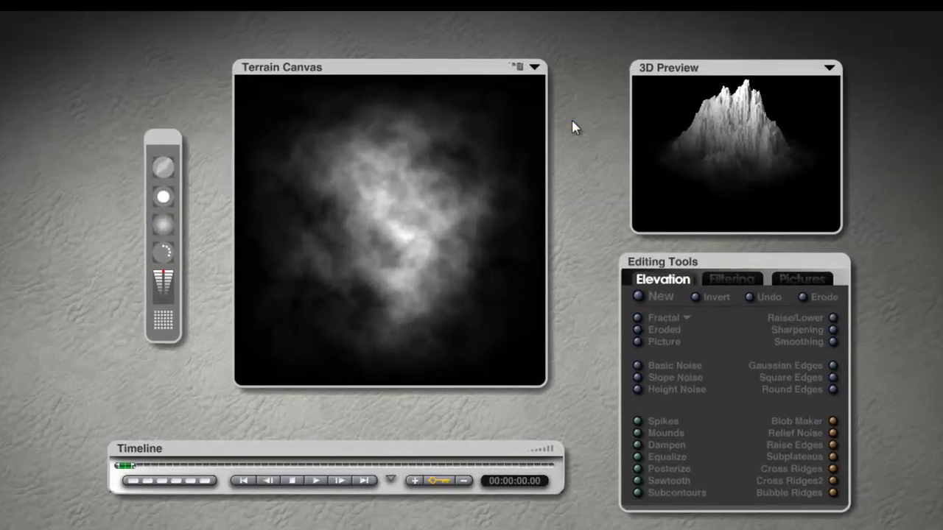
# Choose the Chaotic fractal type and generate the terrain's height map with it, repeating the generation for another variation.
pyautogui.click(685, 317)
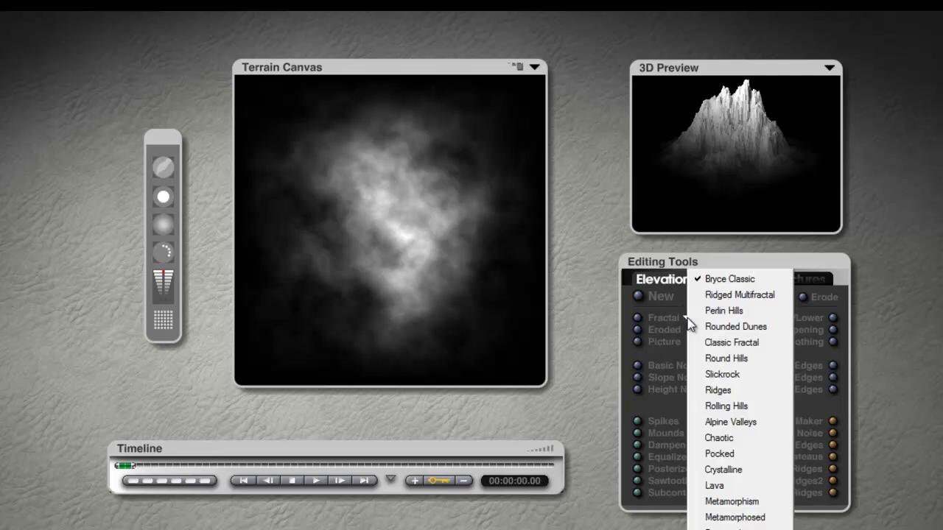
pyautogui.click(734, 439)
pyautogui.click(636, 318)
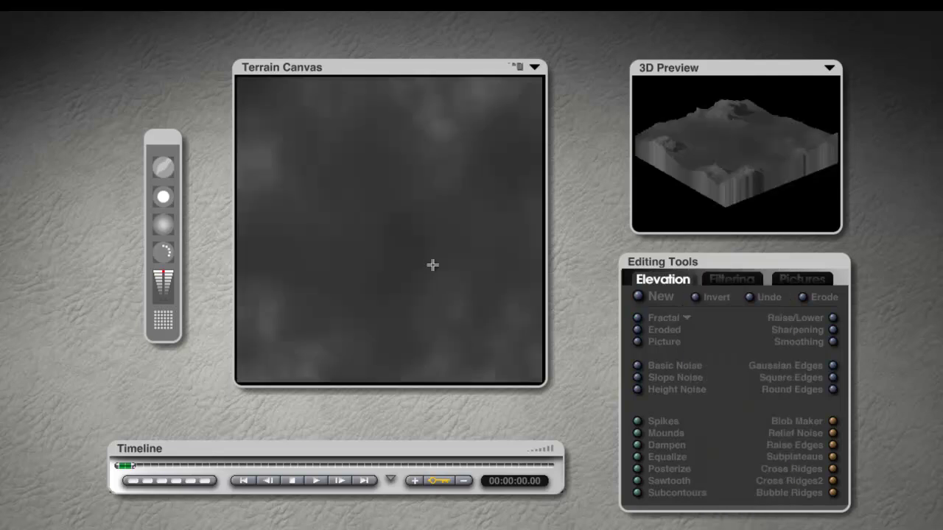
pyautogui.click(638, 319)
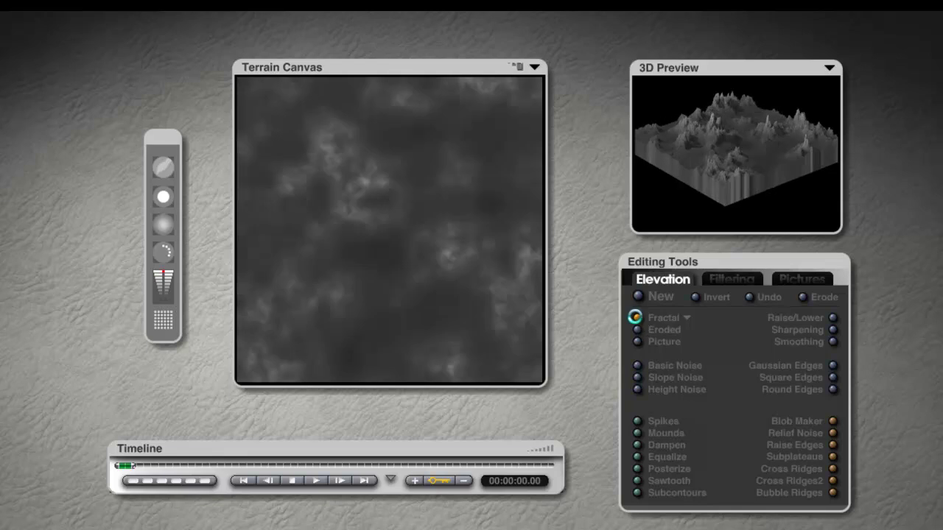
# Regenerate the terrain's fractal height map, apply it to the scene and render the mirrored pattern.
pyautogui.click(638, 318)
pyautogui.click(638, 319)
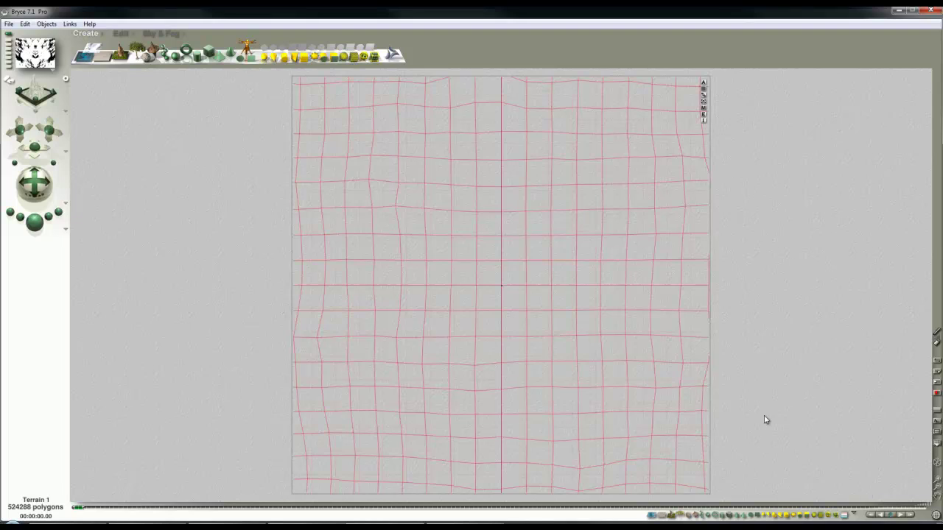
pyautogui.hotkey('ctrl', 'r')
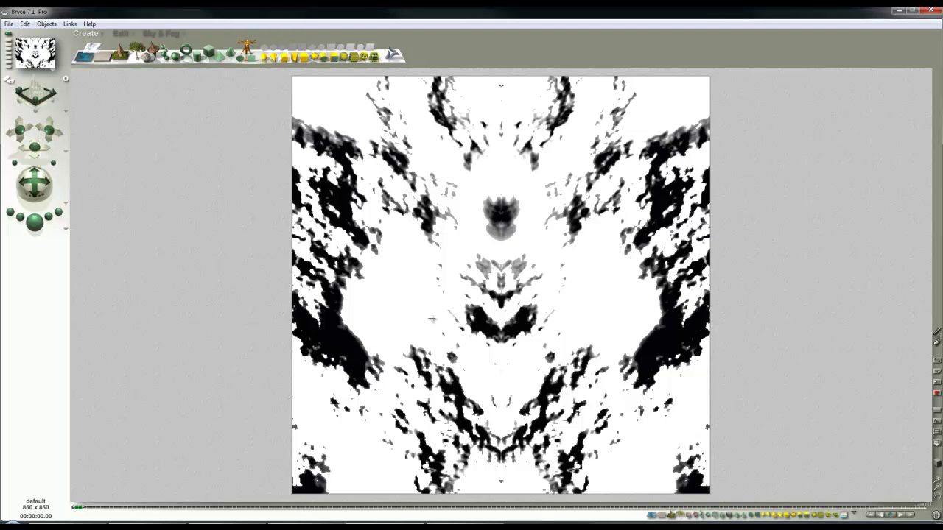
pyautogui.click(554, 332)
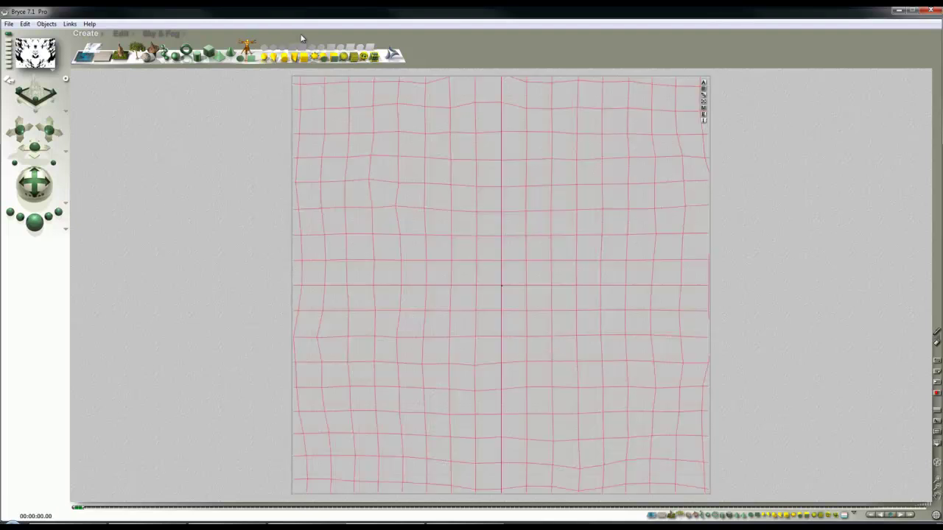
# Vary the sun direction in the sky settings, rendering the mirrored pattern after each change.
pyautogui.click(162, 33)
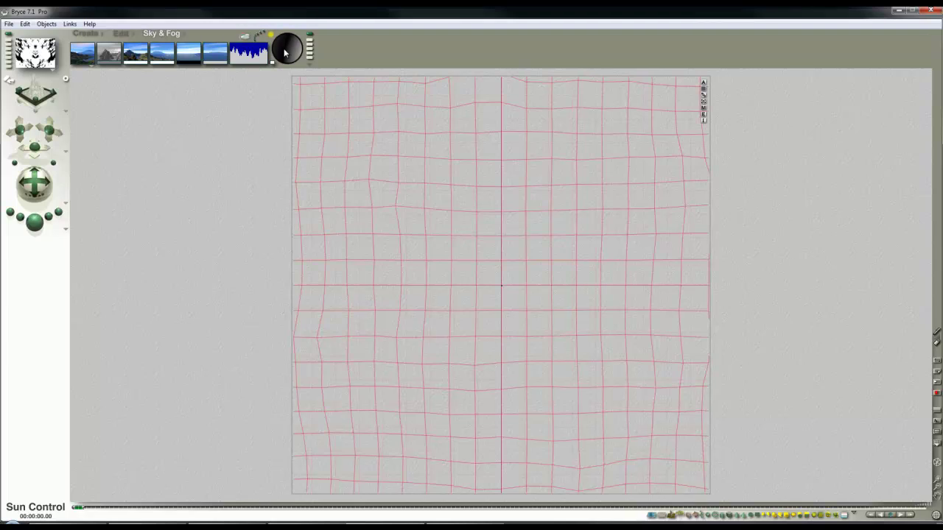
pyautogui.click(35, 221)
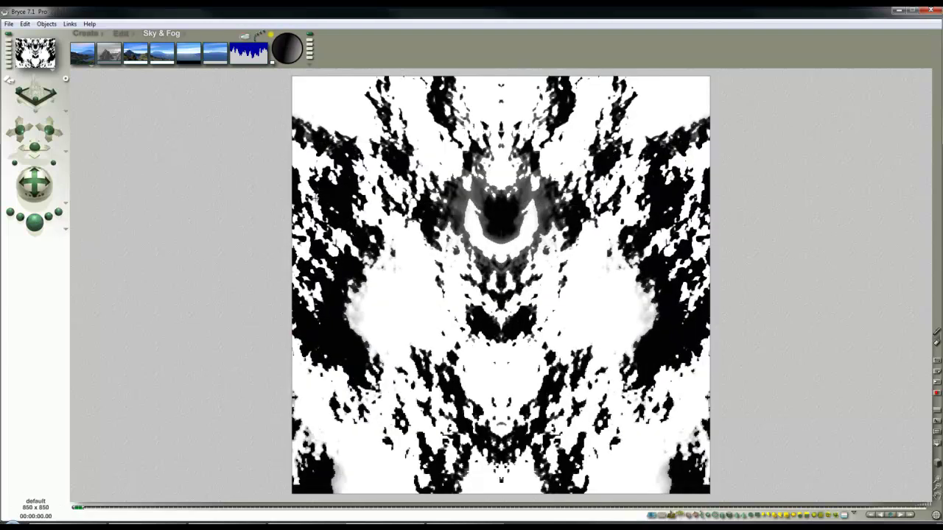
pyautogui.click(285, 48)
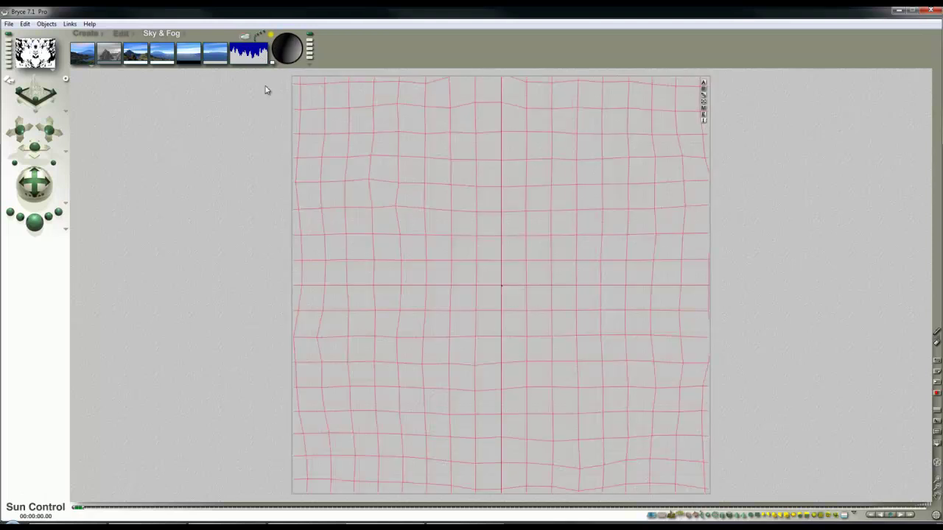
pyautogui.click(31, 225)
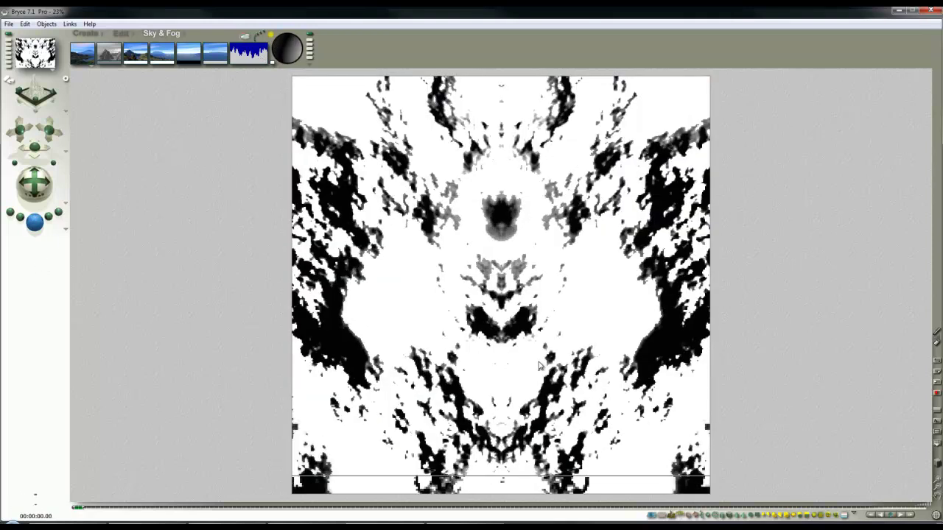
pyautogui.click(296, 49)
pyautogui.click(35, 224)
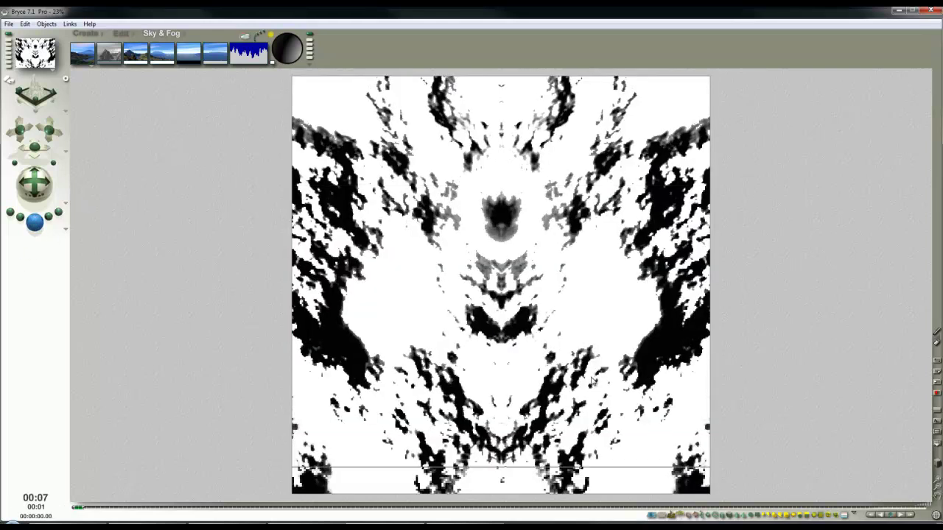
# Move the terrain along the mirror plane to shift the pattern upward in the frame, rendering after each move.
pyautogui.click(581, 396)
pyautogui.moveTo(560, 299); pyautogui.dragTo(570, 256)
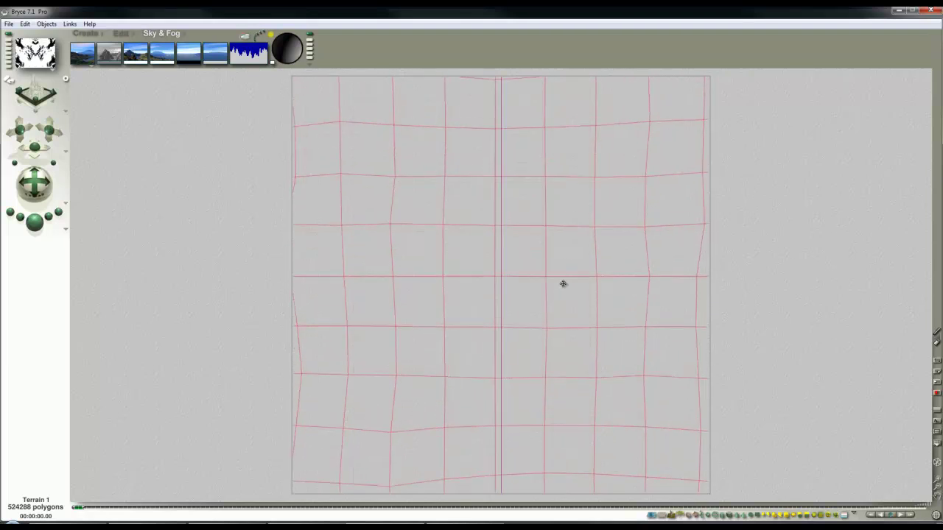
pyautogui.click(42, 227)
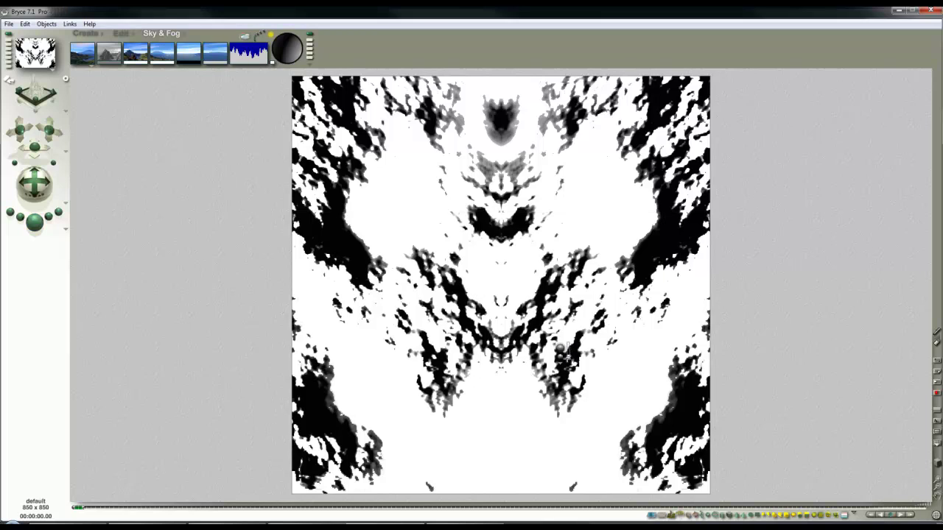
pyautogui.click(566, 368)
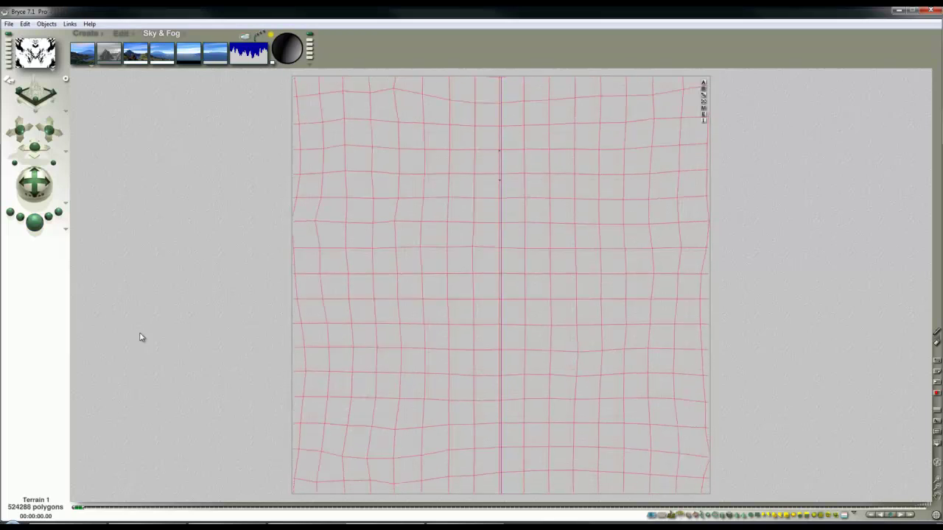
pyautogui.click(33, 225)
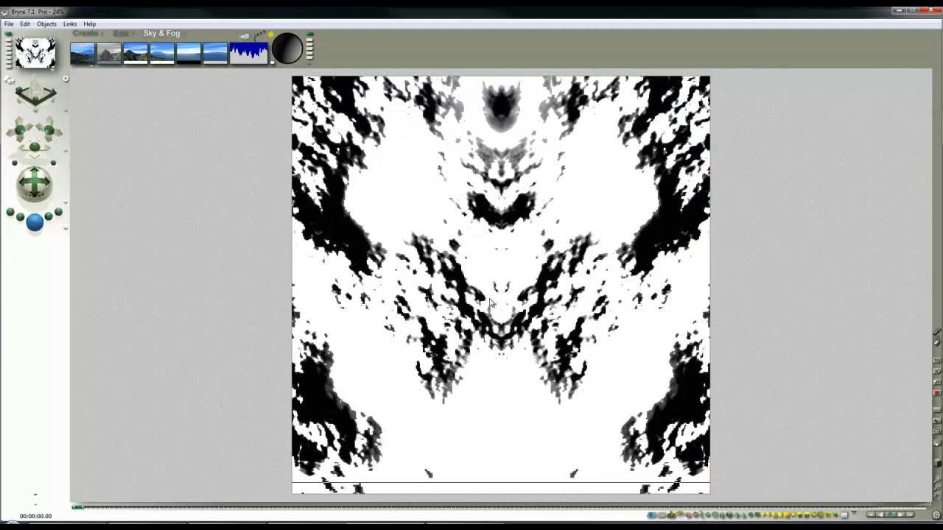
# Bring the camera view in closer on the terrain and render the enlarged pattern.
pyautogui.click(57, 210)
pyautogui.moveTo(54, 160)
pyautogui.mouseDown()
pyautogui.moveTo(29, 161)
pyautogui.moveTo(42, 161)
pyautogui.mouseUp()
pyautogui.click(35, 230)
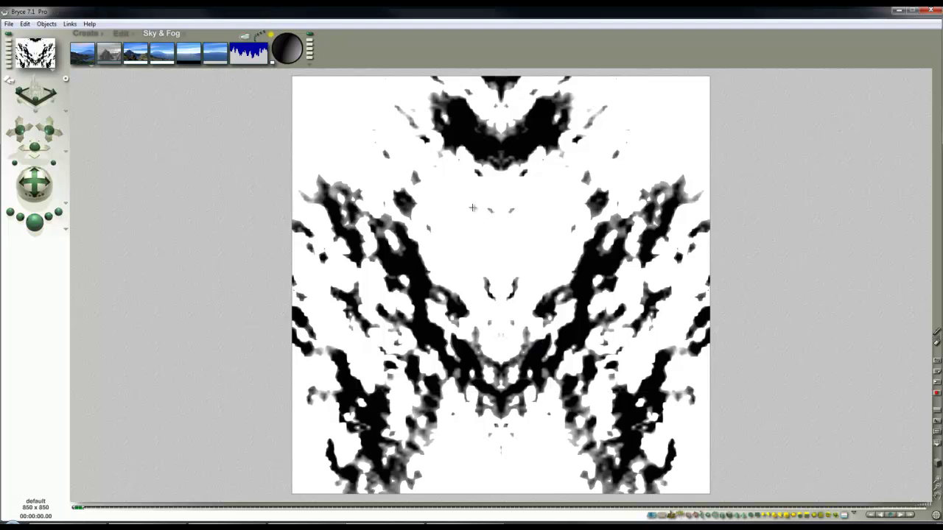
pyautogui.press('Escape')
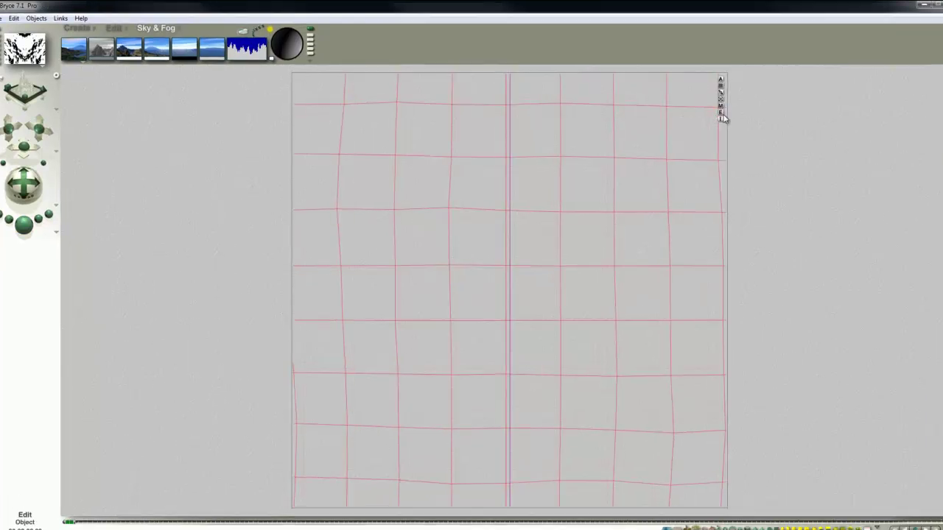
# Set the terrain's grid resolution to 1024 - massive resolution and render the scene.
pyautogui.click(721, 114)
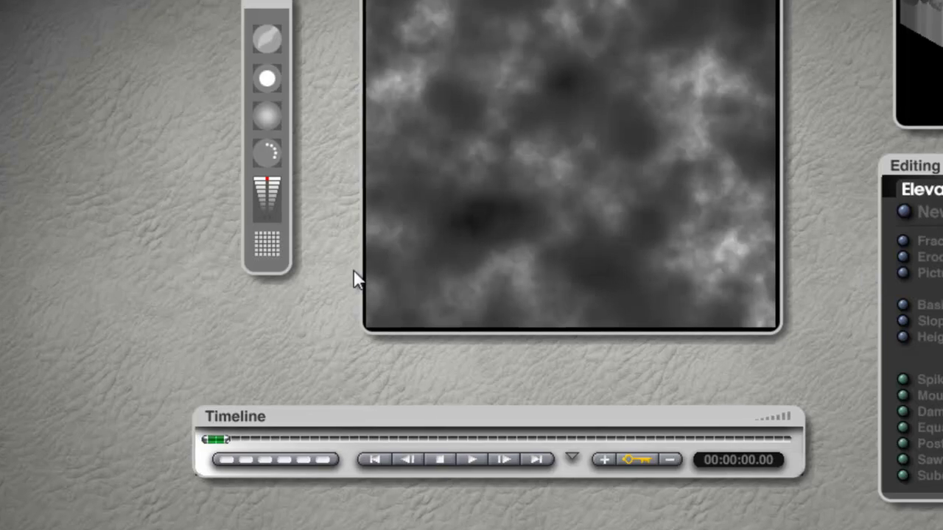
pyautogui.click(269, 250)
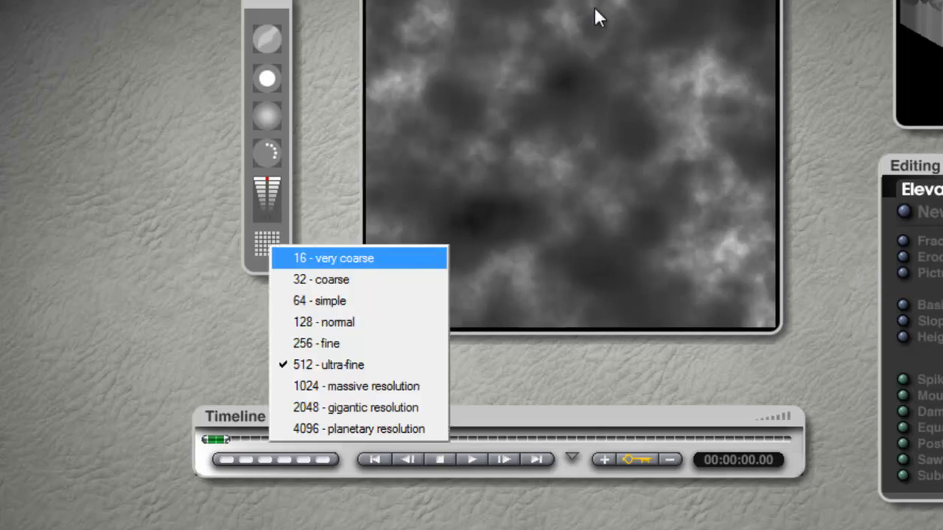
pyautogui.click(348, 374)
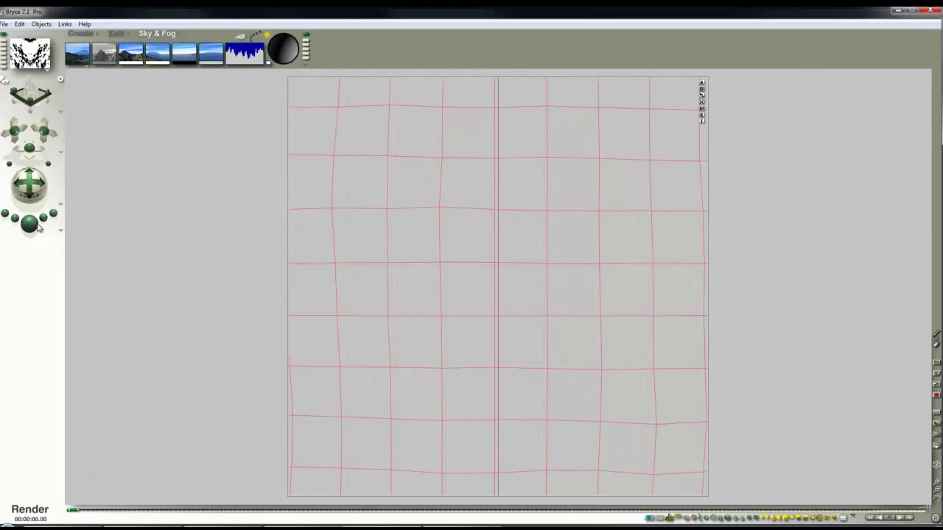
pyautogui.click(36, 229)
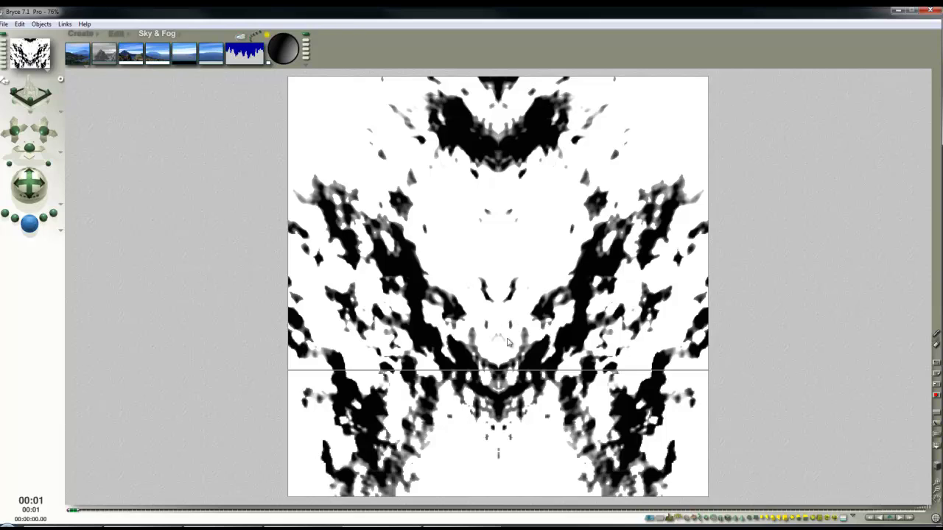
# Readjust the sun direction for the finer terrain and render the image again.
pyautogui.click(283, 49)
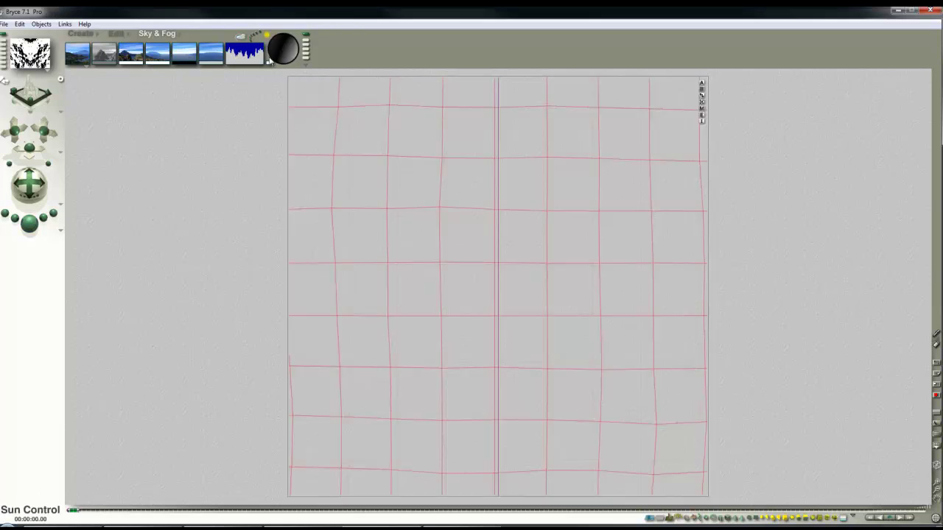
pyautogui.click(31, 225)
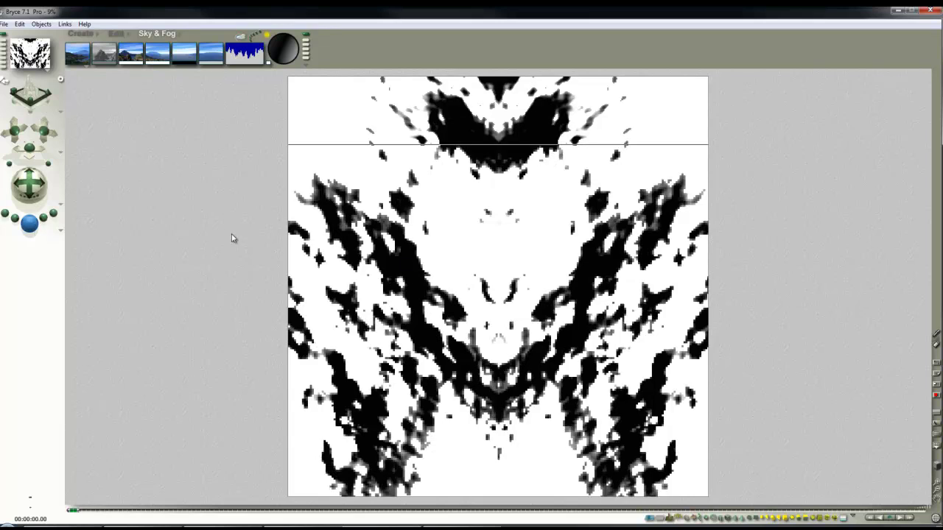
pyautogui.click(31, 224)
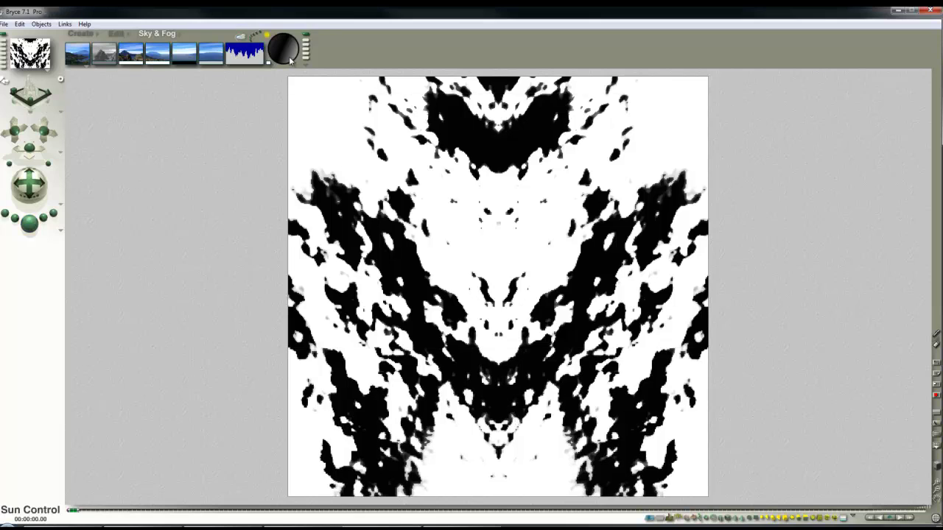
# Increase the terrain's height in an orthogonal view, shift the terrain slightly upward in the camera view and render the results.
pyautogui.press('Escape')
pyautogui.press('4')
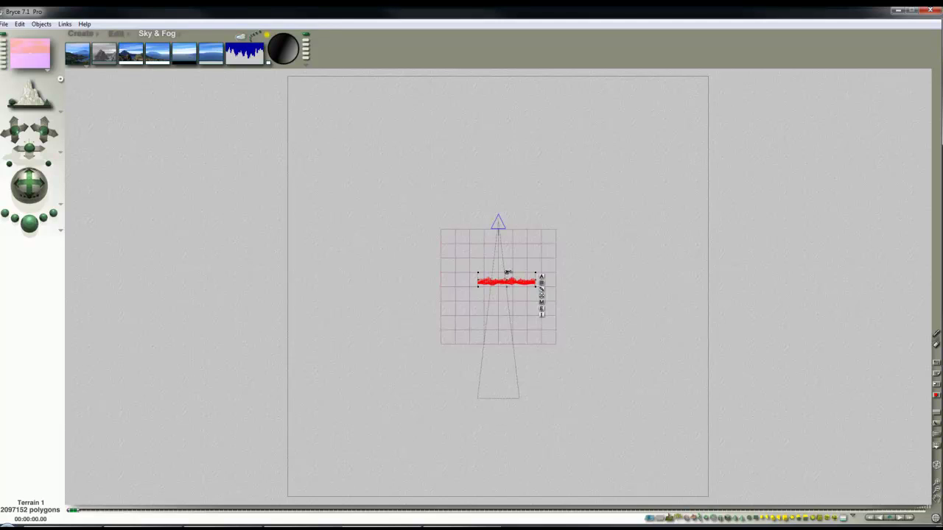
pyautogui.moveTo(508, 272); pyautogui.dragTo(530, 273)
pyautogui.press('1')
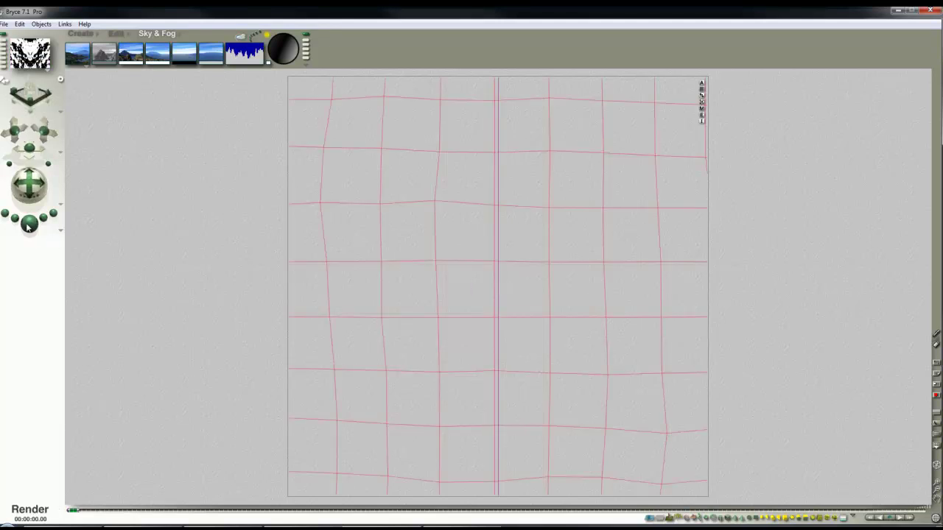
pyautogui.hotkey('ctrl', 'r')
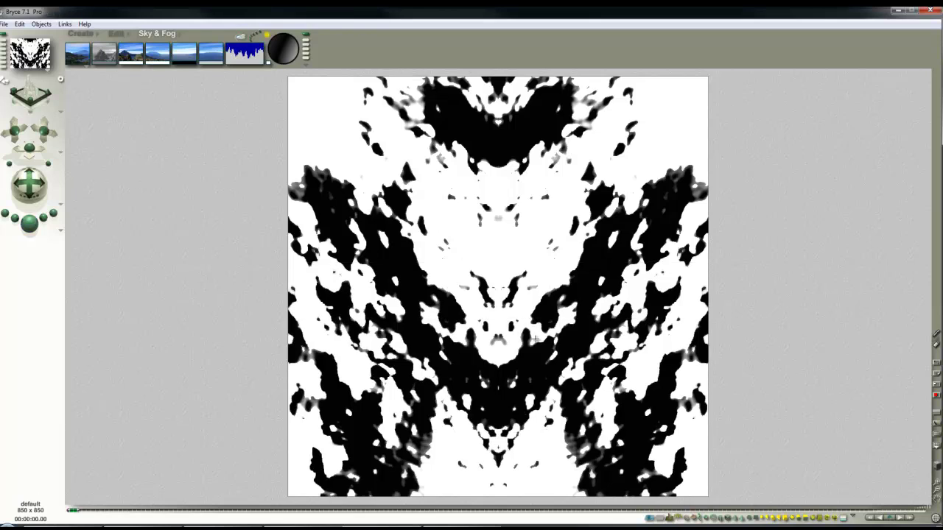
pyautogui.click(532, 373)
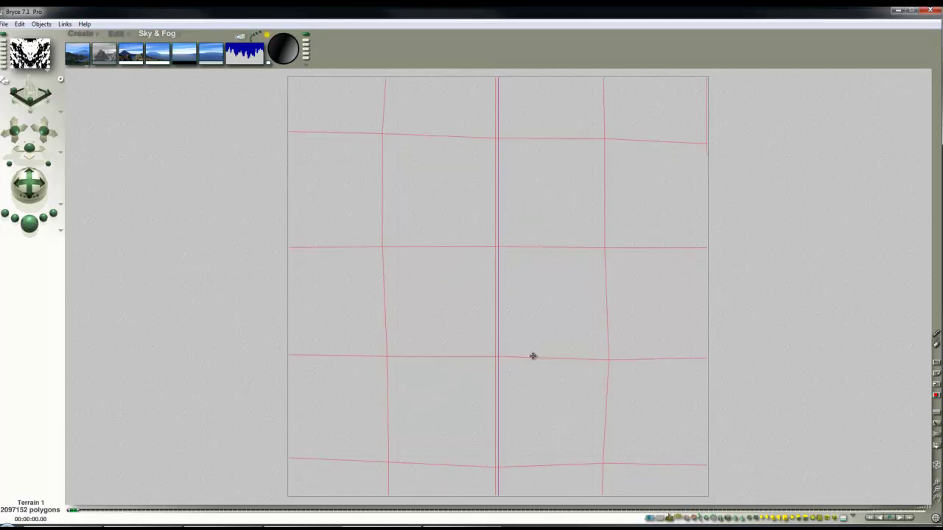
pyautogui.click(29, 222)
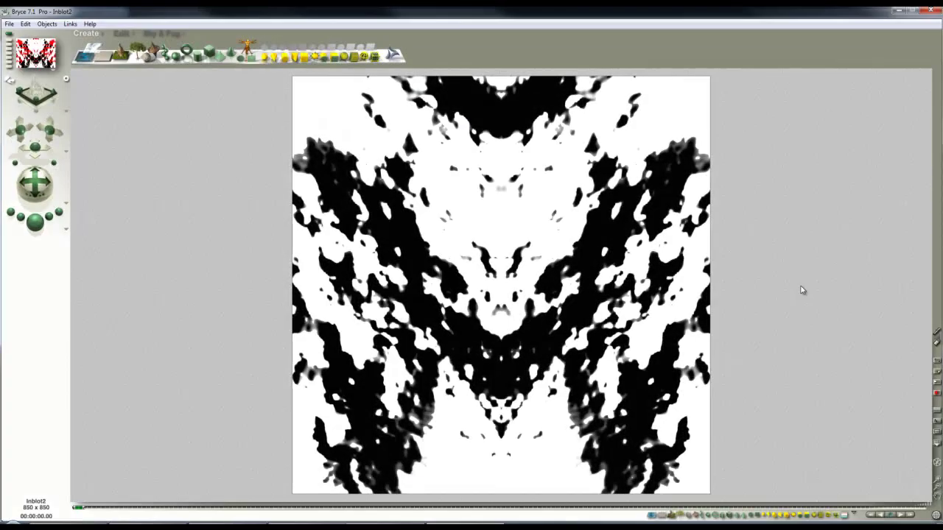
# Try the RedFractal texture from the Basic library as the terrain material's diffuse, specular and specular halo colour.
pyautogui.click(789, 292)
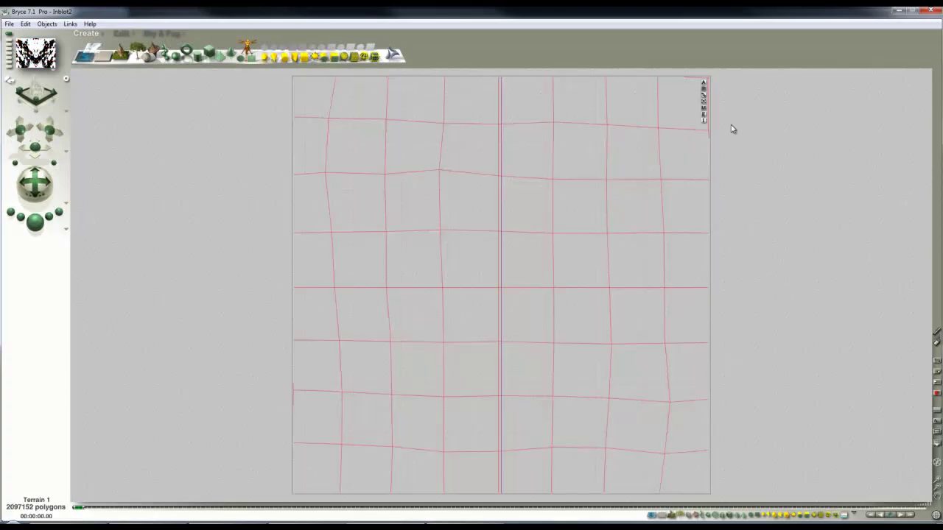
pyautogui.click(704, 110)
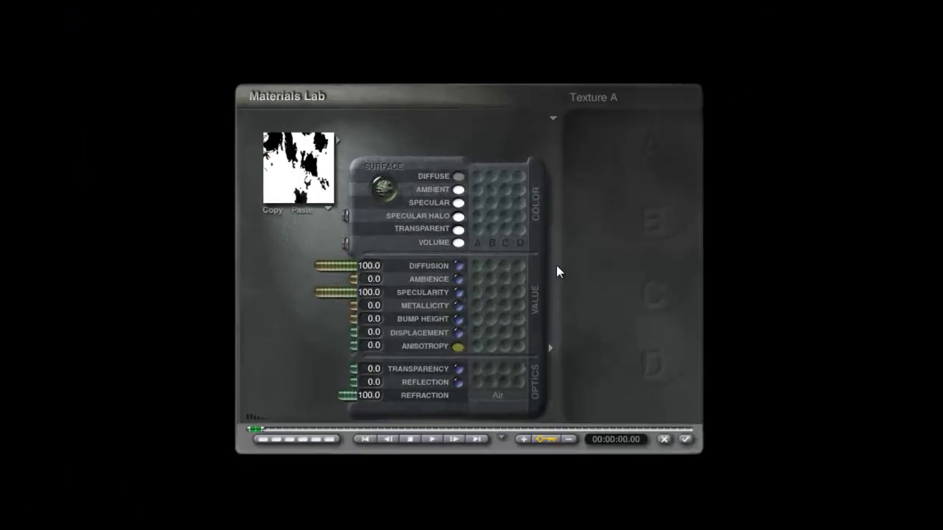
pyautogui.click(479, 183)
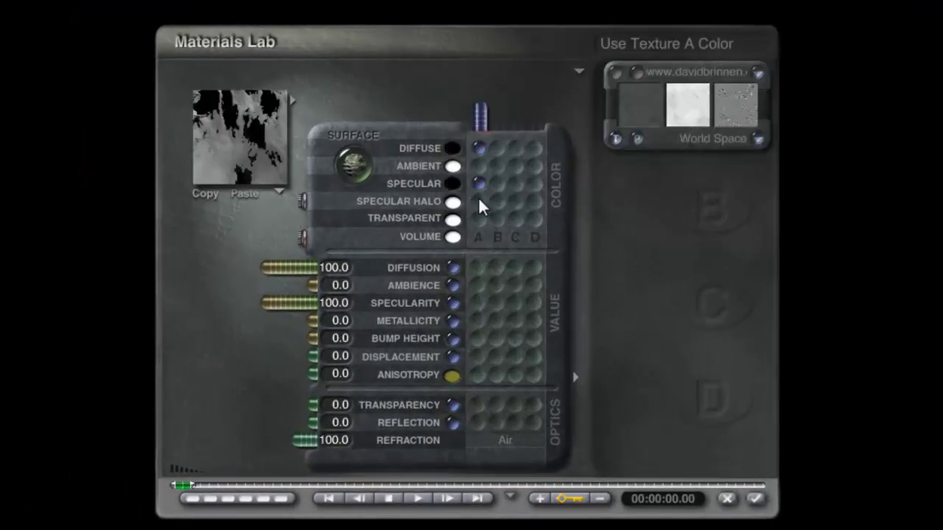
pyautogui.click(479, 201)
pyautogui.click(679, 79)
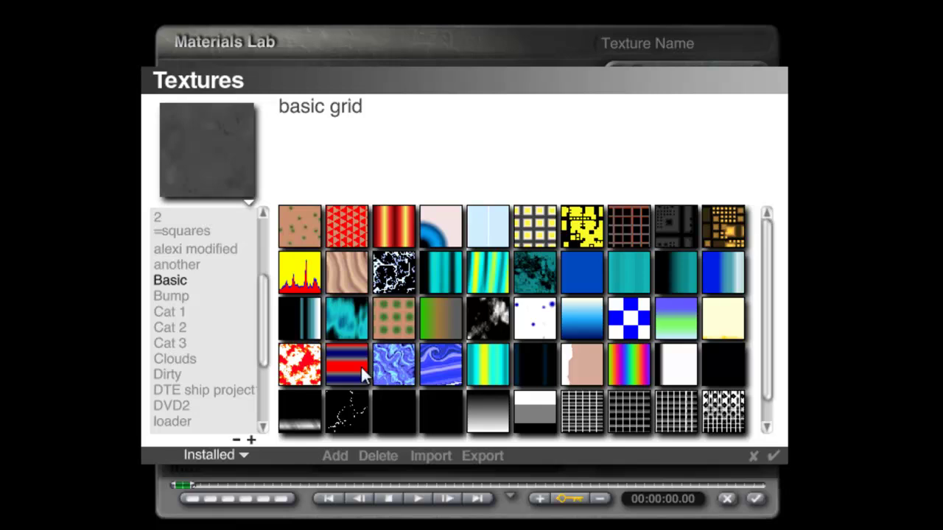
pyautogui.click(305, 369)
pyautogui.click(772, 456)
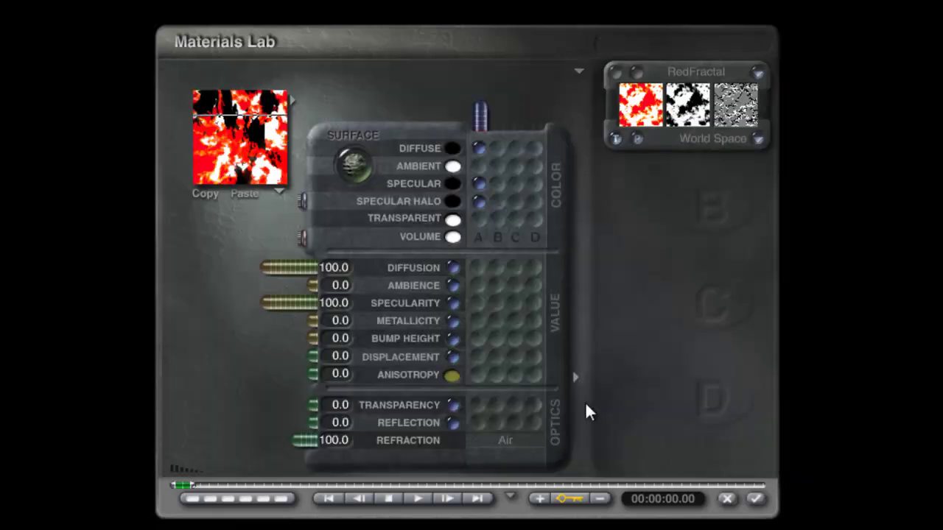
pyautogui.click(726, 499)
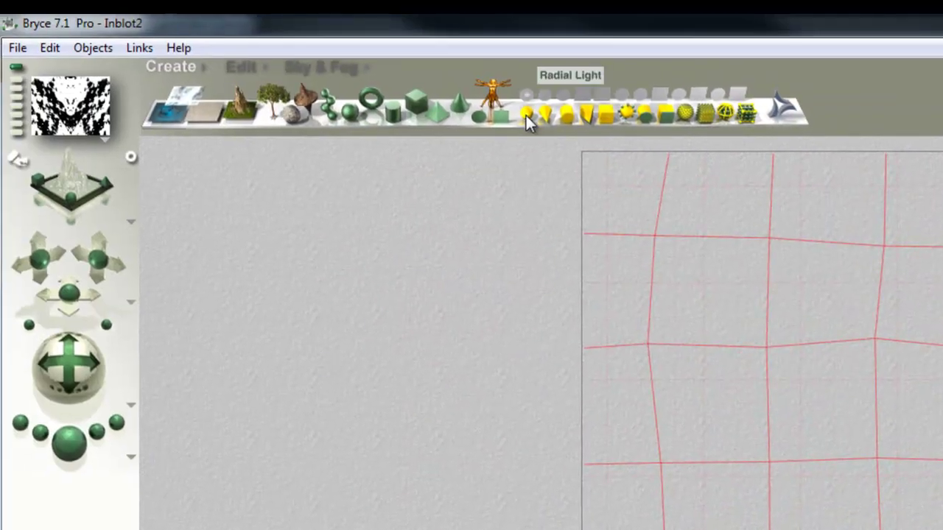
# Add a radial light above the terrain and open its light settings.
pyautogui.click(528, 115)
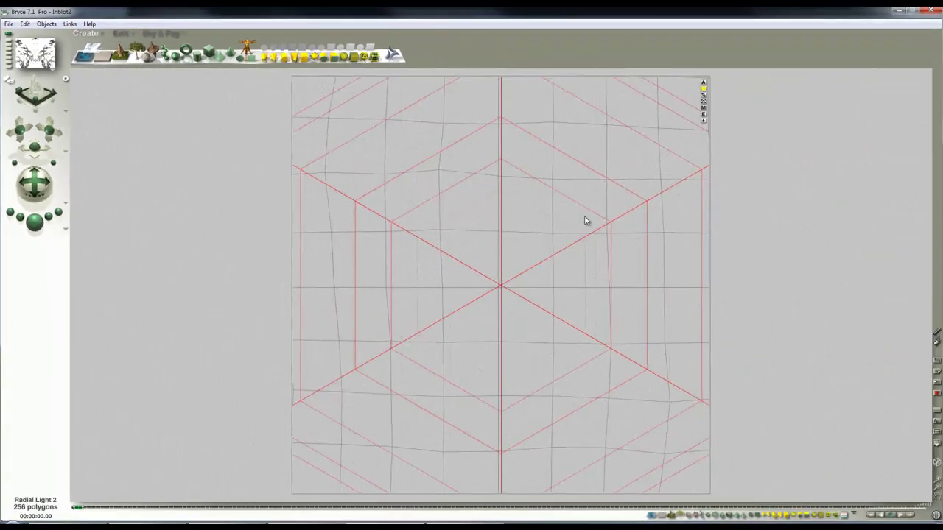
pyautogui.press('3')
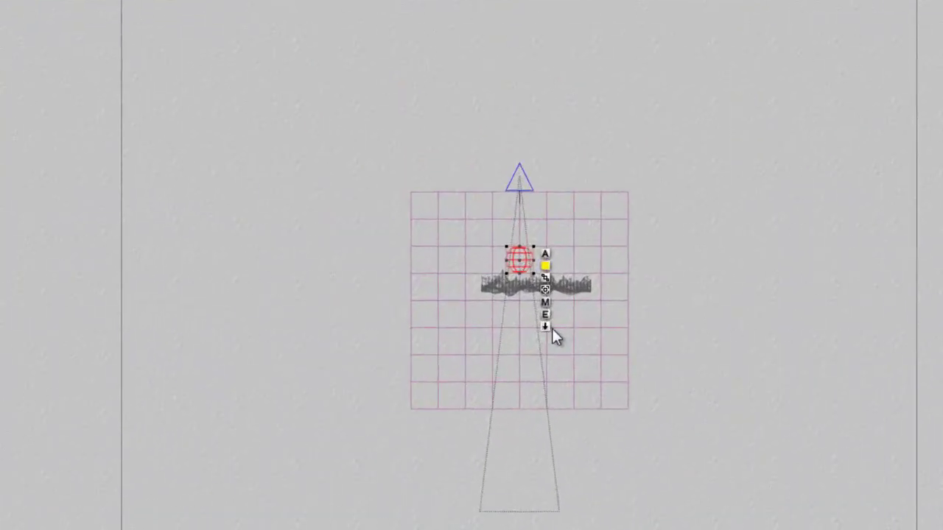
pyautogui.click(545, 314)
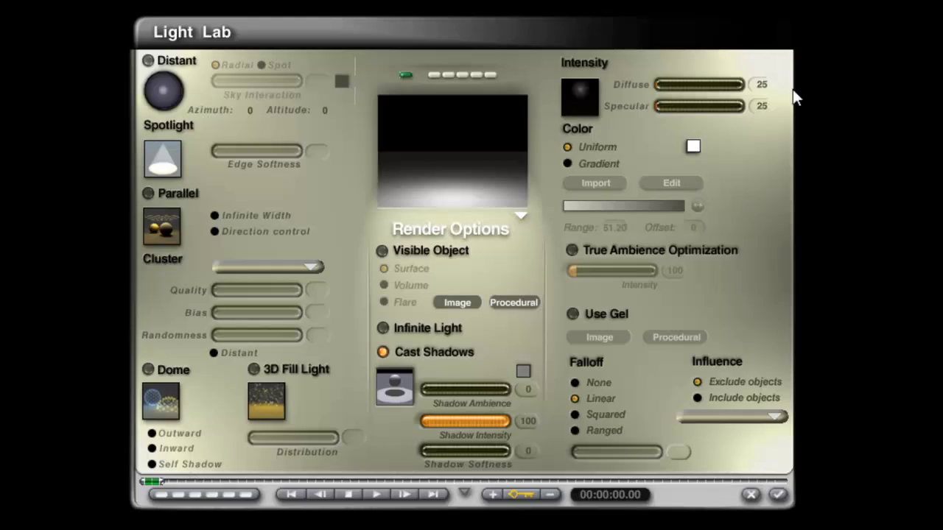
# Set the radial light's colour to pure red (R 255, G 0, B 0) and apply the light settings.
pyautogui.click(693, 147)
pyautogui.moveTo(551, 263); pyautogui.dragTo(237, 268)
pyautogui.moveTo(395, 287); pyautogui.dragTo(230, 280)
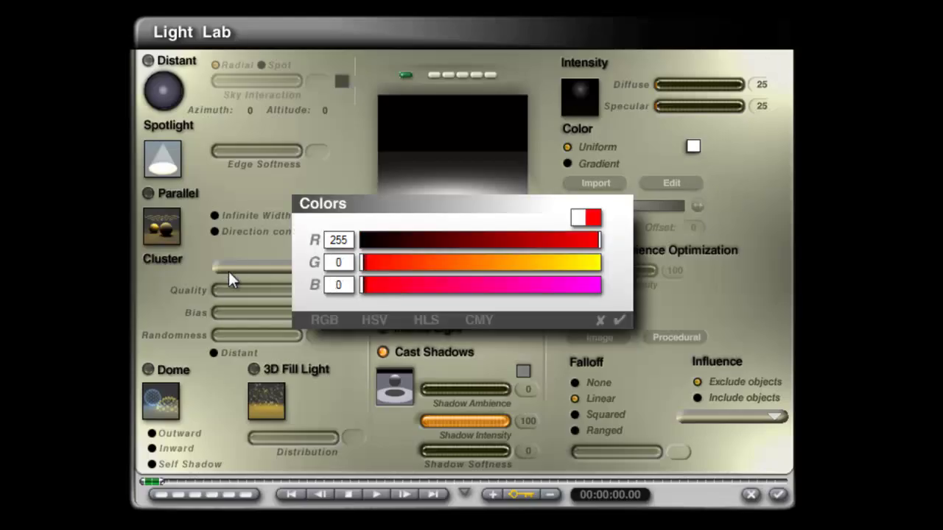
pyautogui.click(616, 322)
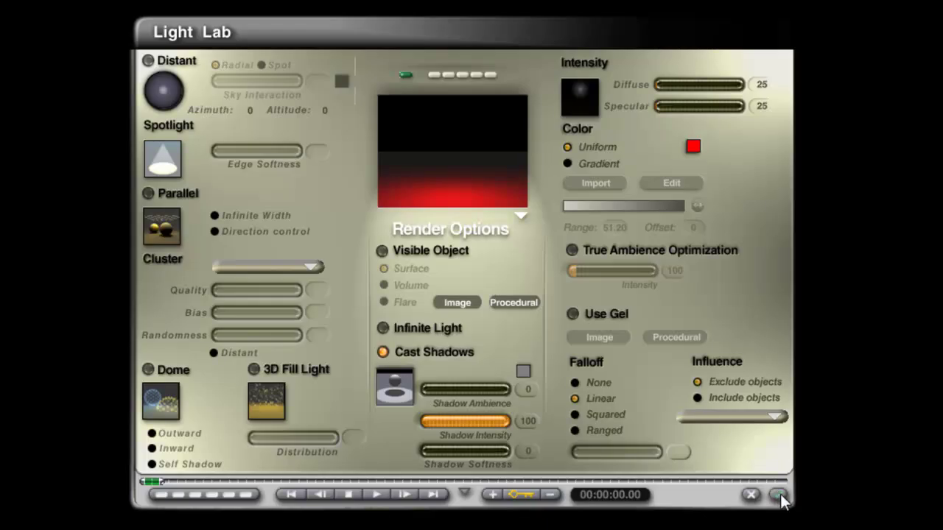
pyautogui.click(777, 495)
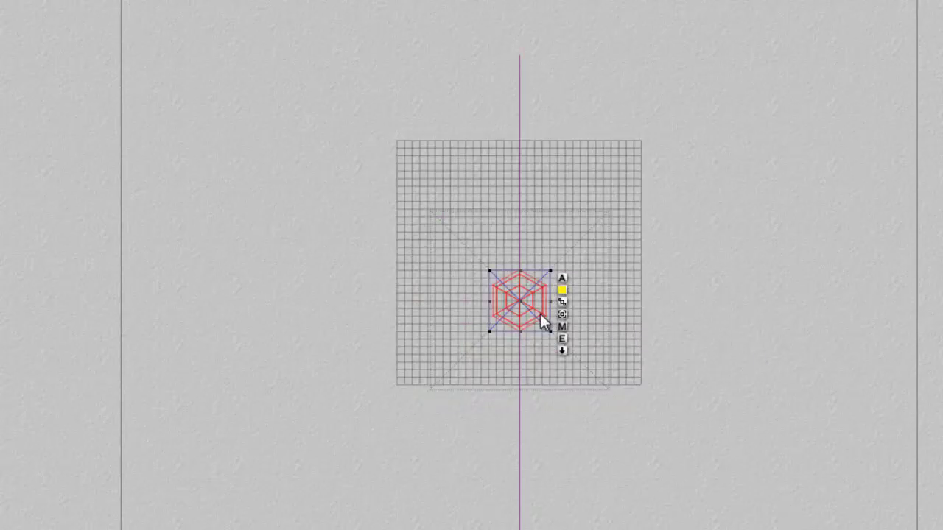
# Move the red radial light away from the mirror plane to one side of the terrain in the top view and render the camera view.
pyautogui.moveTo(540, 314); pyautogui.dragTo(721, 200)
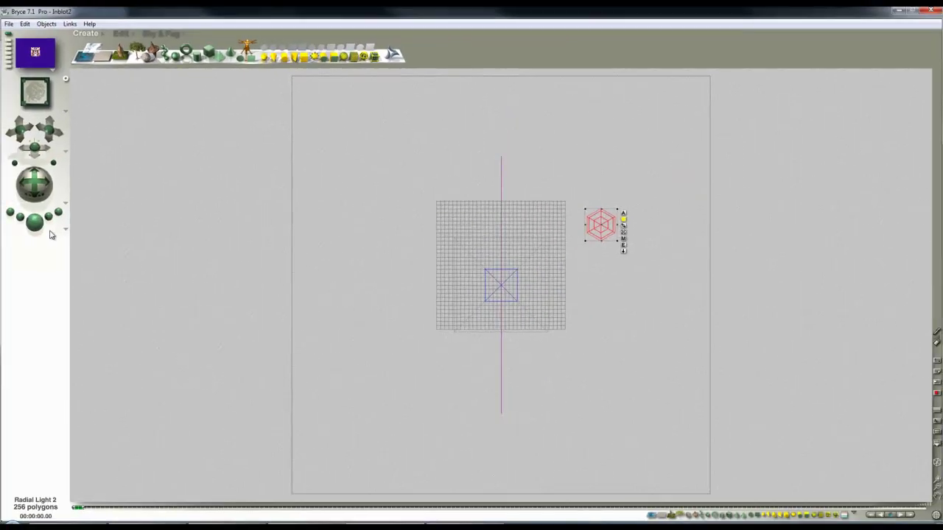
pyautogui.press('1')
pyautogui.click(32, 224)
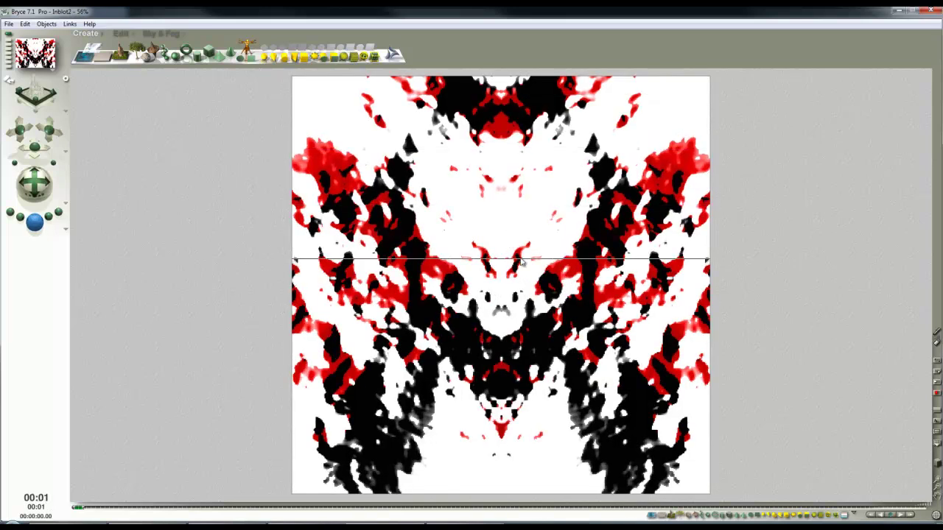
# Reposition the red light in the top view, first by the terrain's near corner and further back along its side, and render.
pyautogui.press('2')
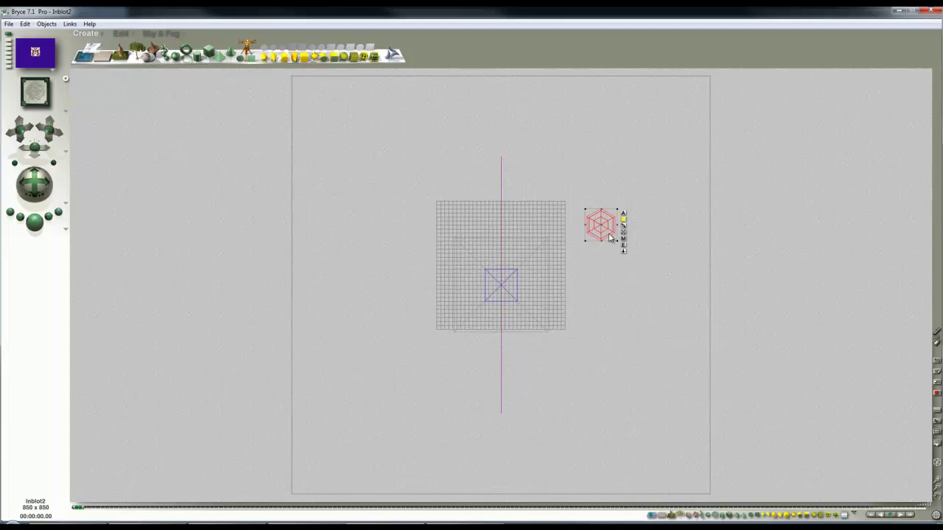
pyautogui.moveTo(609, 233); pyautogui.dragTo(574, 321)
pyautogui.click(34, 221)
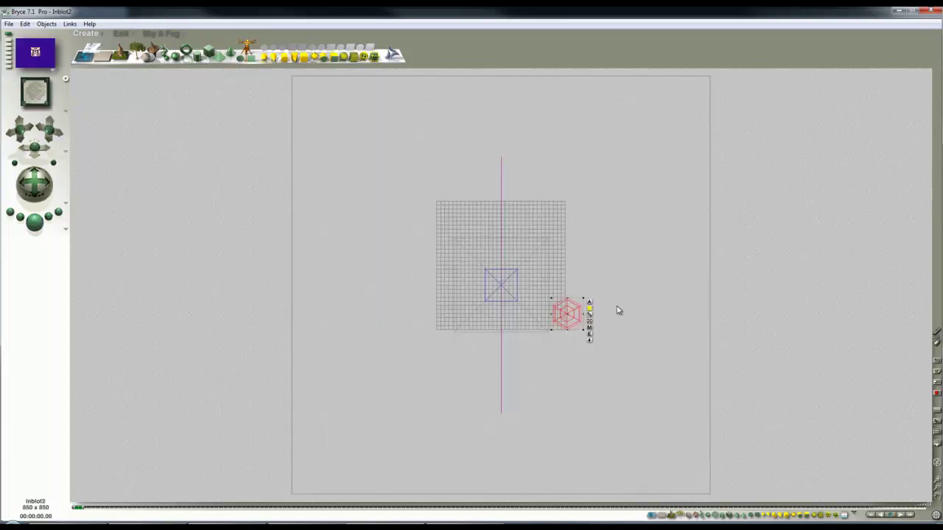
pyautogui.click(617, 310)
pyautogui.moveTo(574, 328); pyautogui.dragTo(586, 226)
pyautogui.click(34, 222)
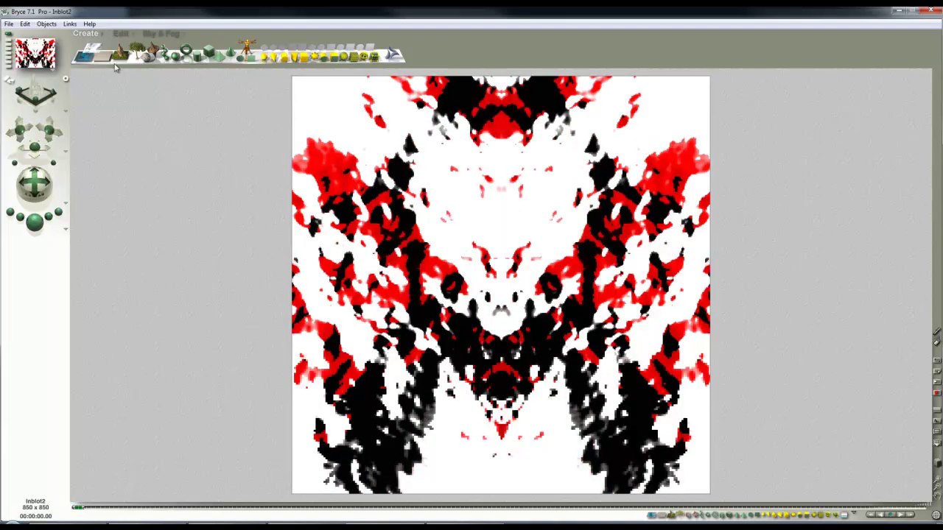
# Try several sun directions from the sky settings alongside the red light and render the inkblot.
pyautogui.click(147, 34)
pyautogui.moveTo(287, 60); pyautogui.dragTo(289, 53)
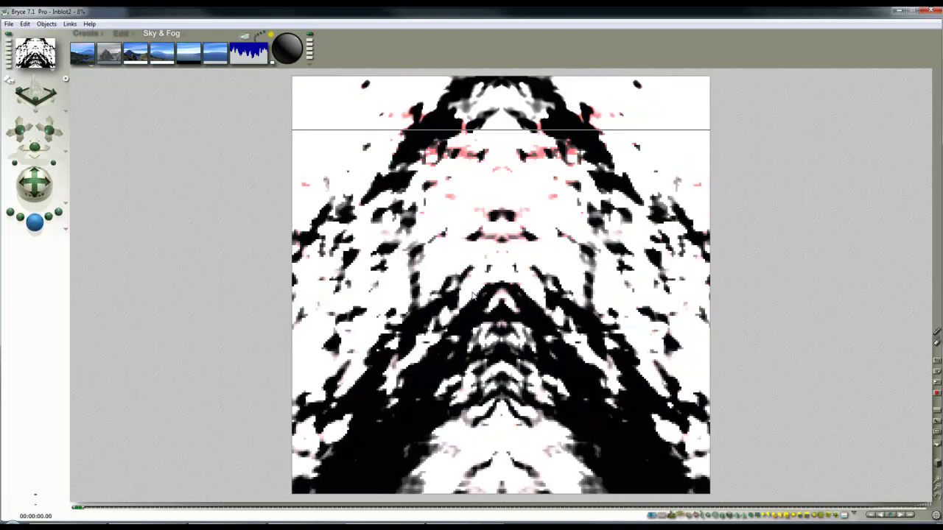
pyautogui.moveTo(289, 54); pyautogui.dragTo(297, 47)
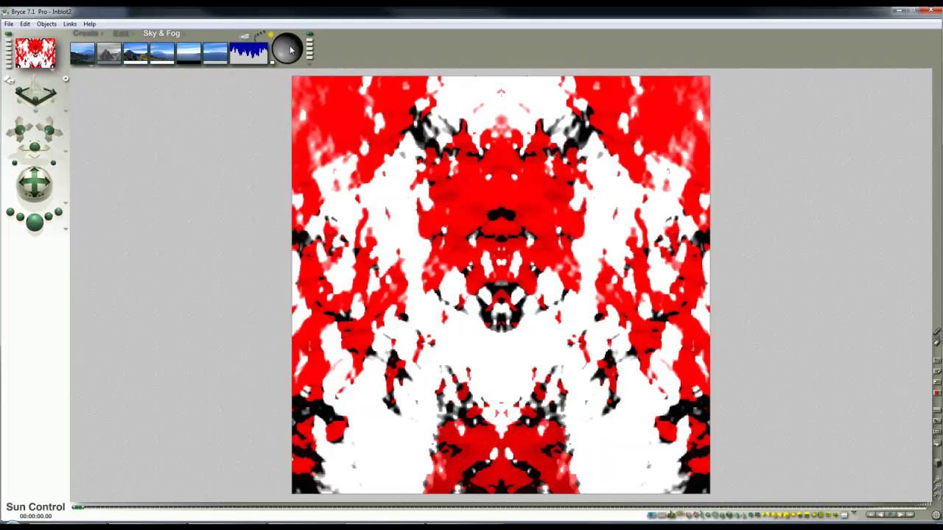
pyautogui.moveTo(291, 46); pyautogui.dragTo(286, 47)
pyautogui.click(35, 222)
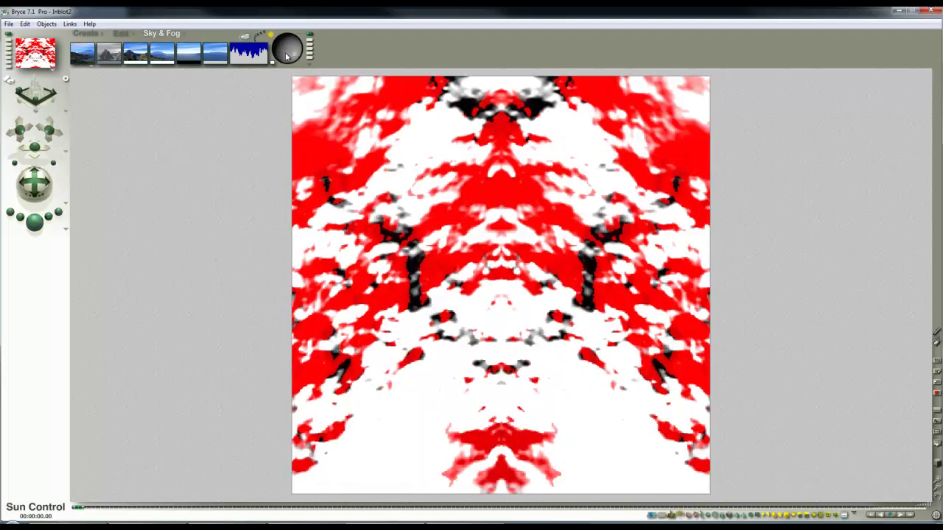
# Fine-tune the sun direction for a balance of black, white and red areas and render the image again.
pyautogui.moveTo(287, 57); pyautogui.dragTo(286, 55)
pyautogui.click(34, 221)
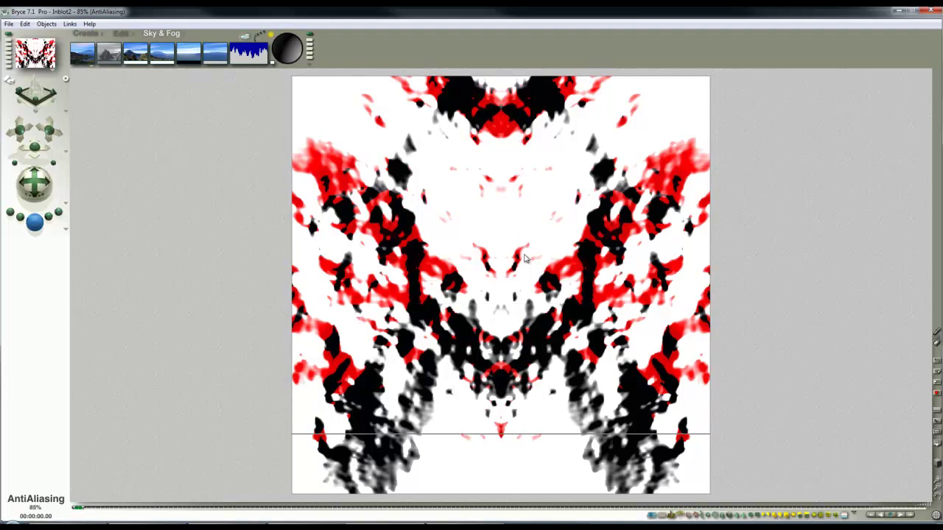
pyautogui.click(289, 43)
pyautogui.click(35, 223)
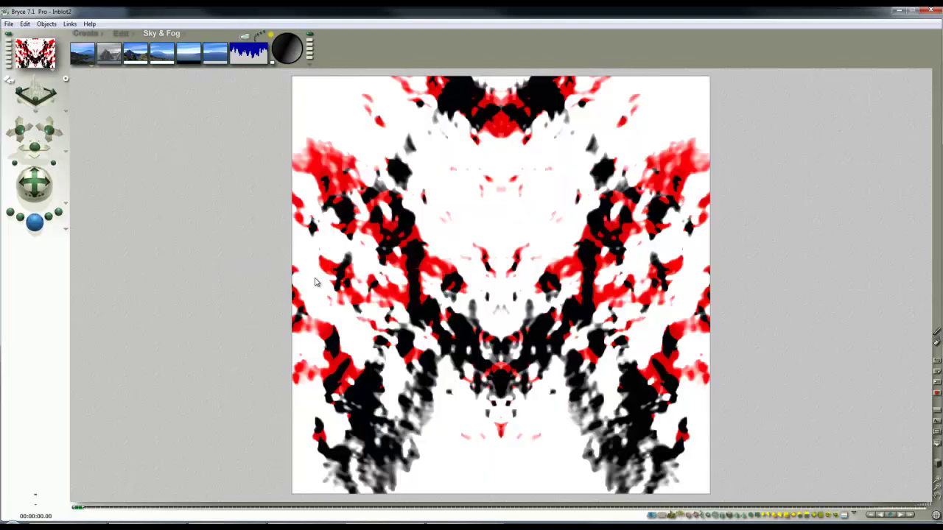